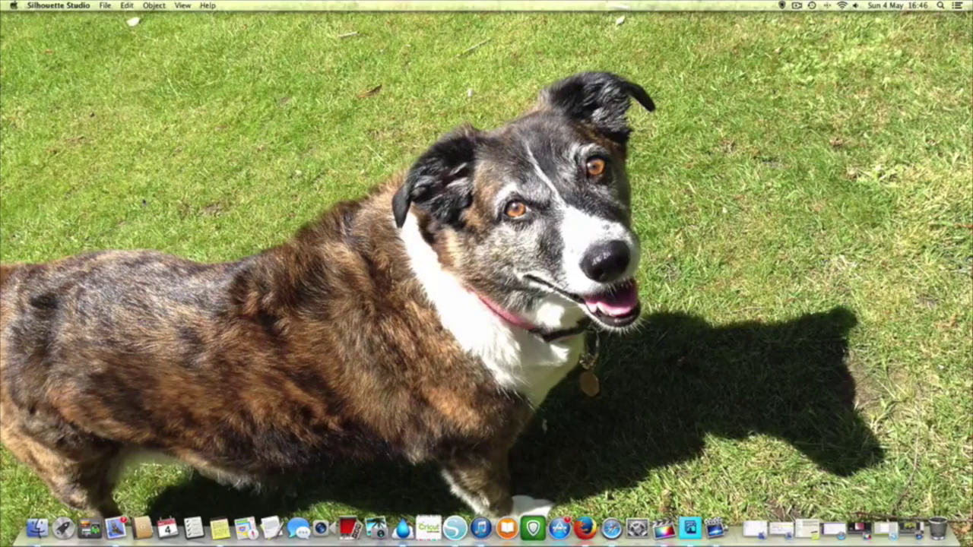
Step: Switch to Silhouette Studio and add the scalloped label from the design library to the page
left_click(455, 527)
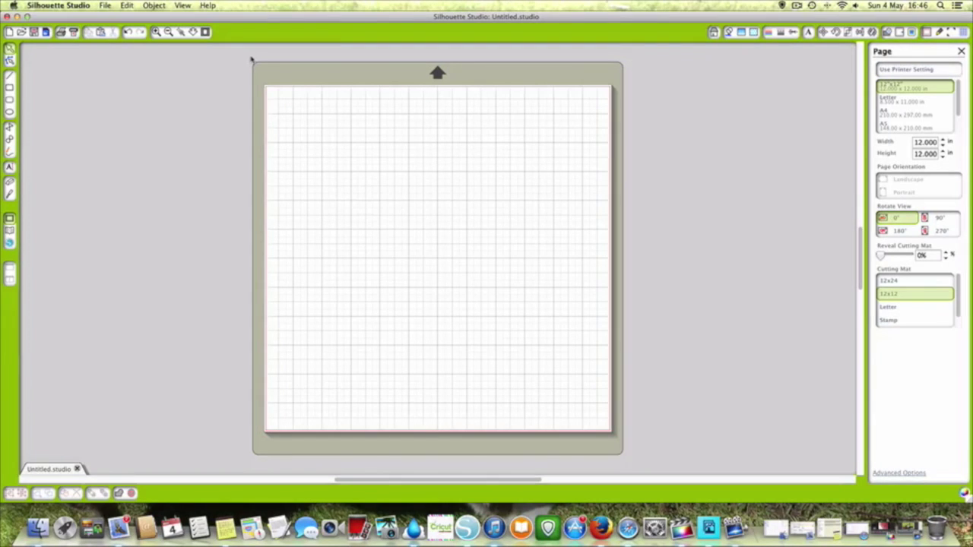
left_click(9, 231)
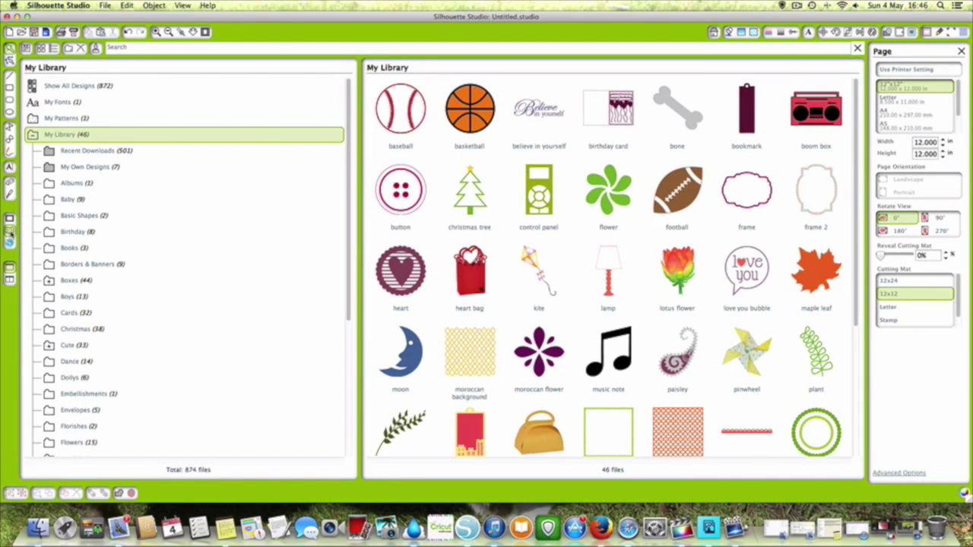
scroll(583, 296, "down", 1)
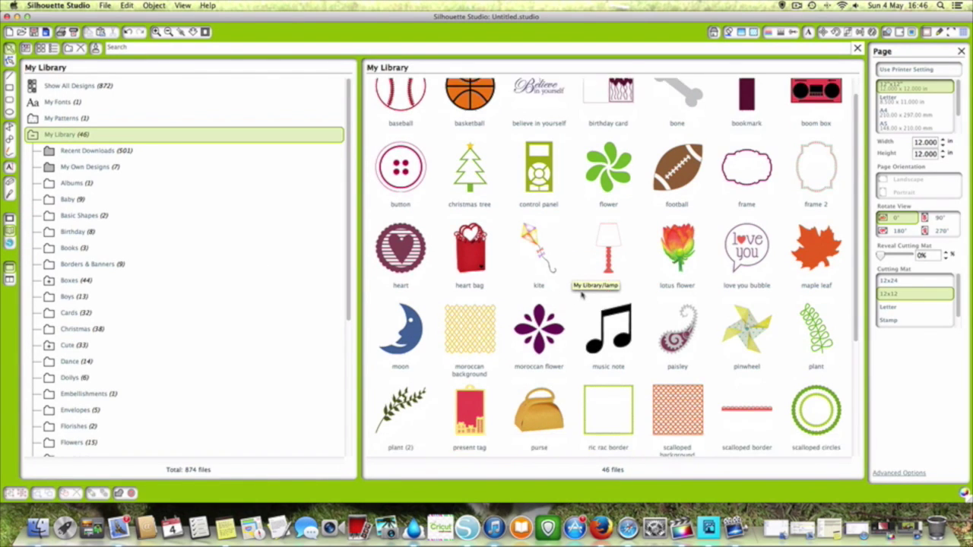
scroll(583, 297, "down", 6)
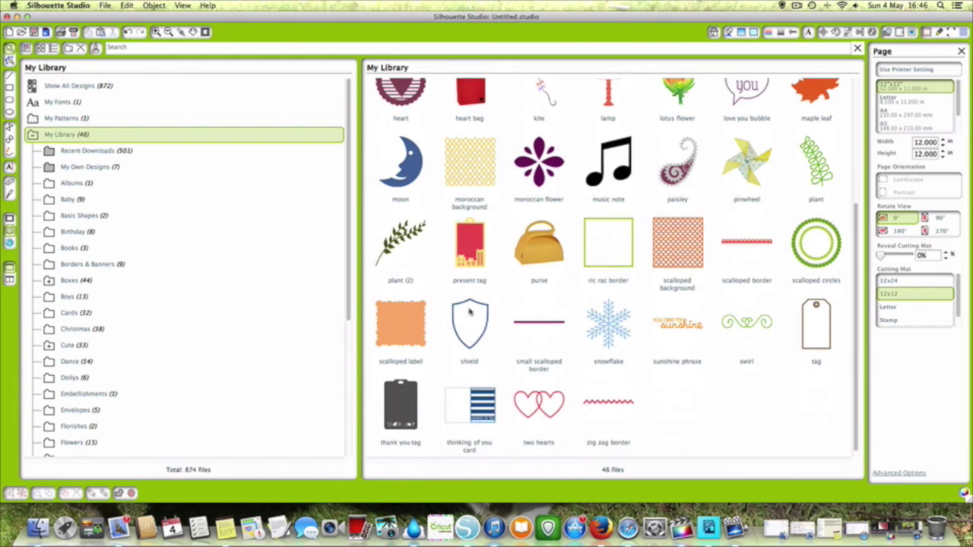
double_click(403, 331)
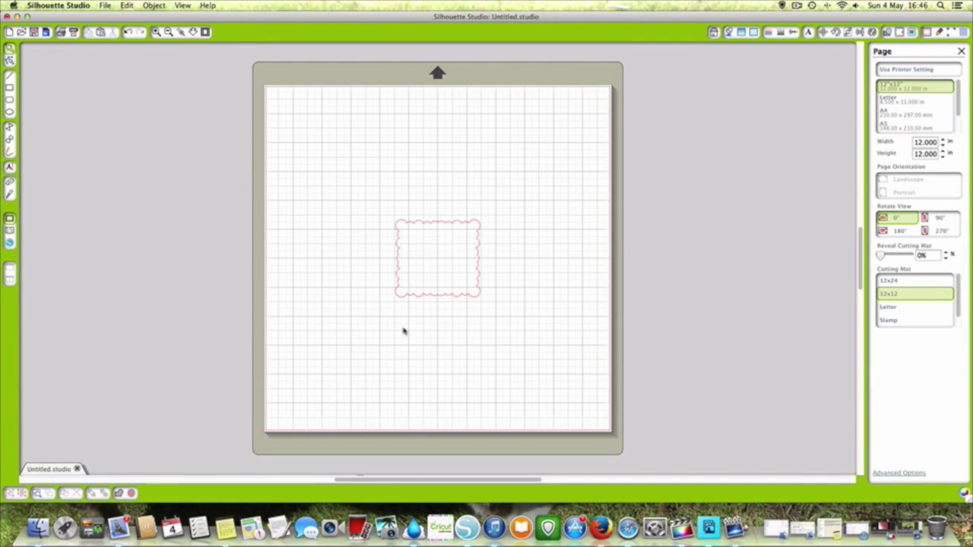
Step: Add the scalloped background from the library to the page and delete it again
left_click(8, 229)
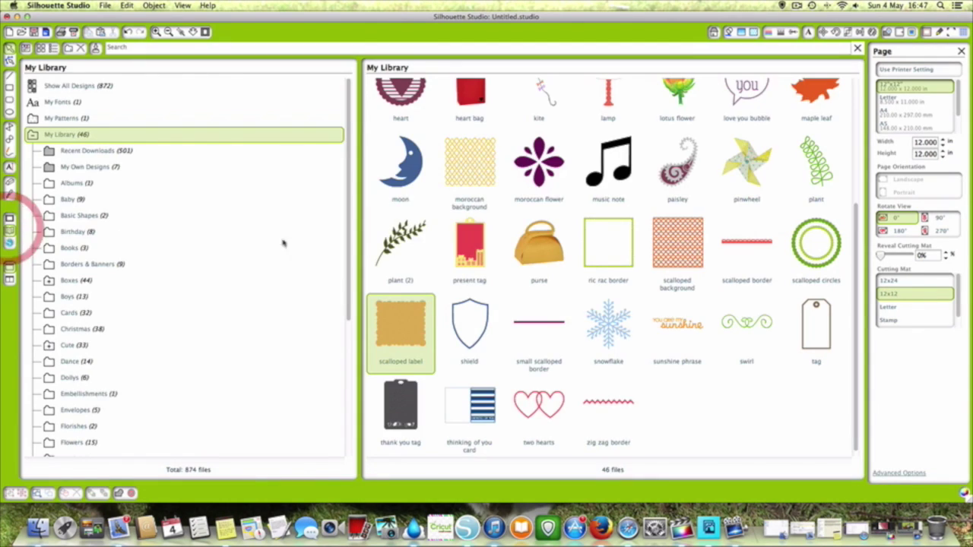
double_click(671, 232)
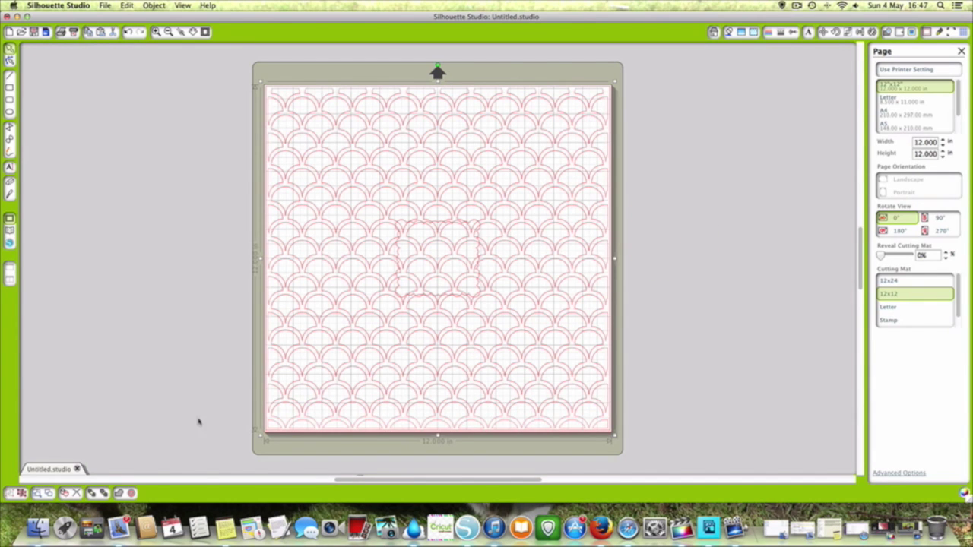
key("BackSpace")
left_click(574, 388)
key("BackSpace")
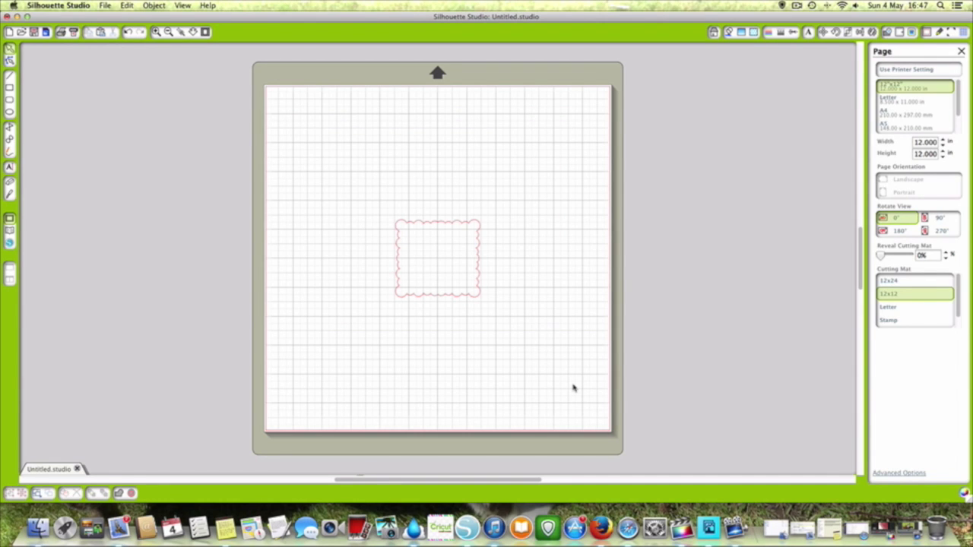
Step: Move the scalloped label slightly upward on the page
left_click(446, 298)
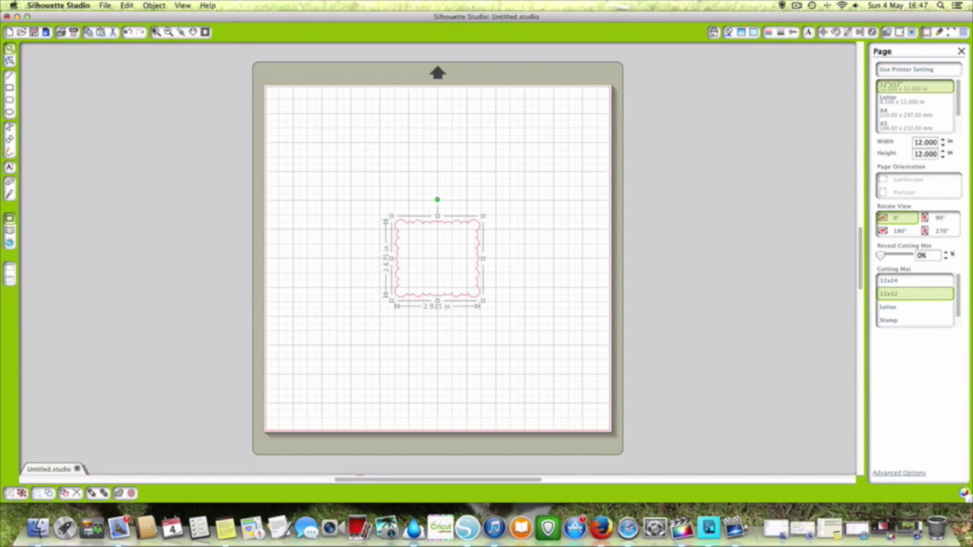
left_click(155, 32)
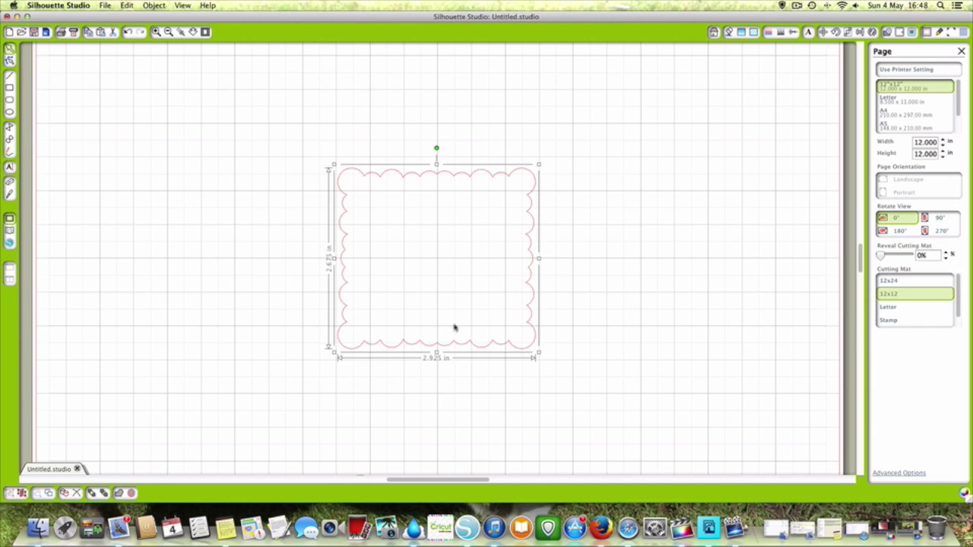
left_click(430, 312)
left_click(411, 339)
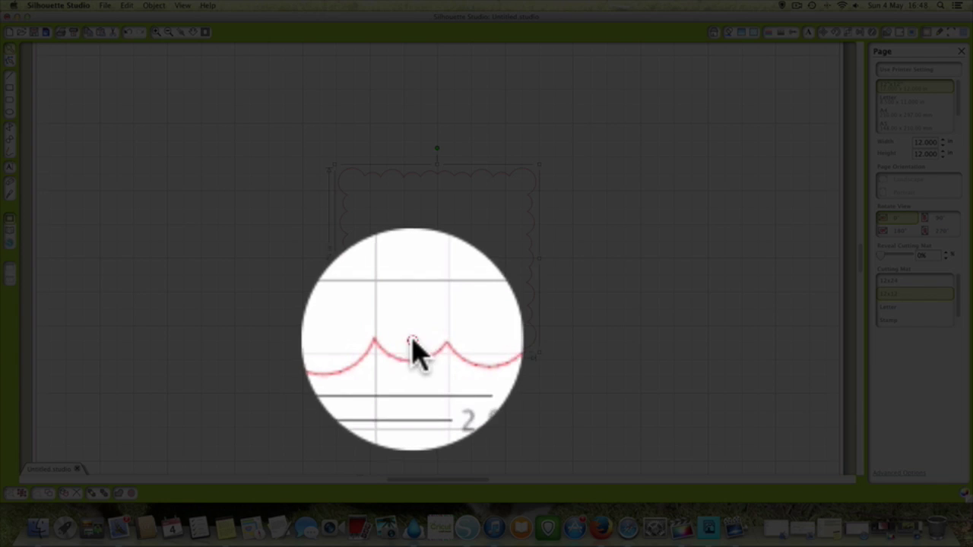
mouse_move(414, 340)
left_mouse_down()
mouse_move(345, 339)
mouse_move(391, 341)
mouse_move(376, 312)
mouse_move(412, 354)
mouse_move(417, 311)
mouse_move(415, 320)
left_mouse_up()
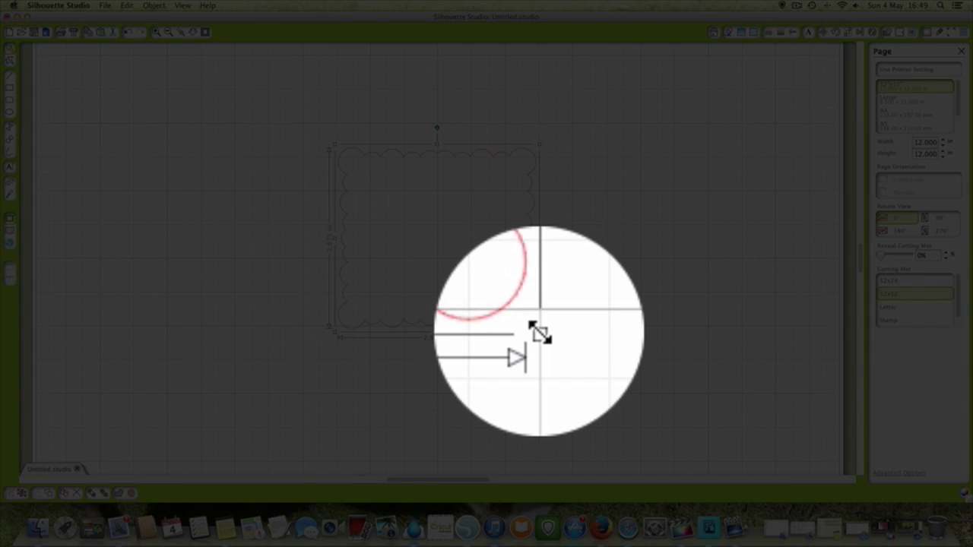
Step: Scale the scalloped label down slightly in proportion, and narrow its width to about 2.65 in
left_click_drag(539, 332, 539, 332)
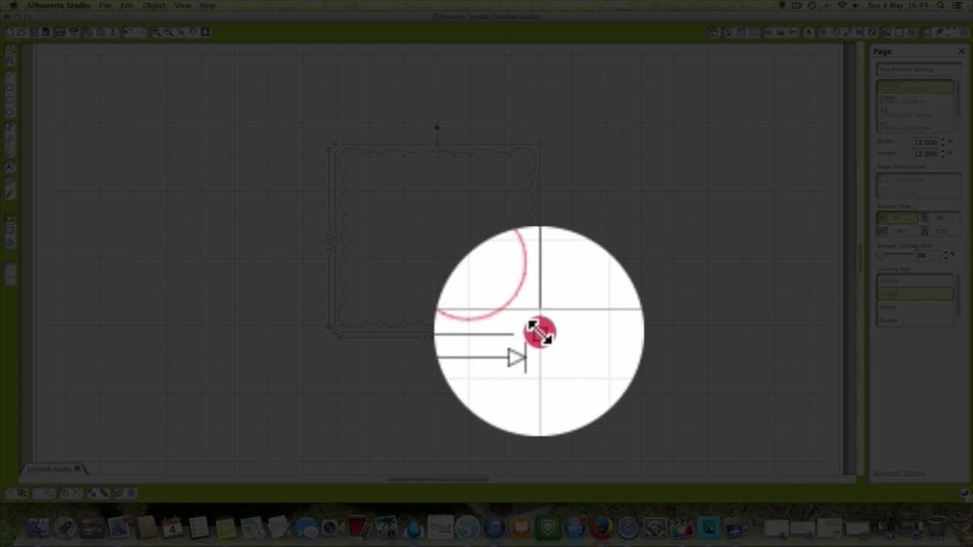
left_click_drag(539, 332, 507, 337)
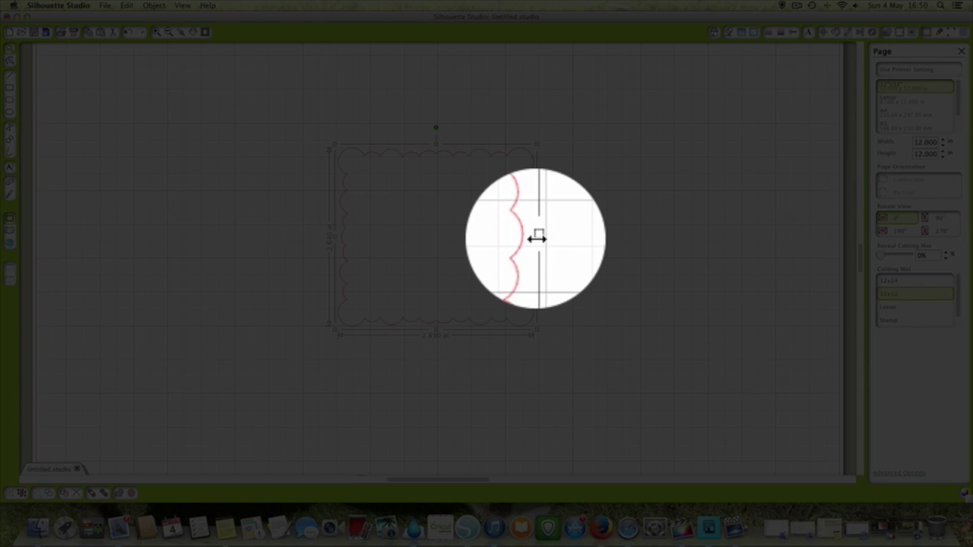
left_click(537, 238)
left_click_drag(536, 238, 519, 240)
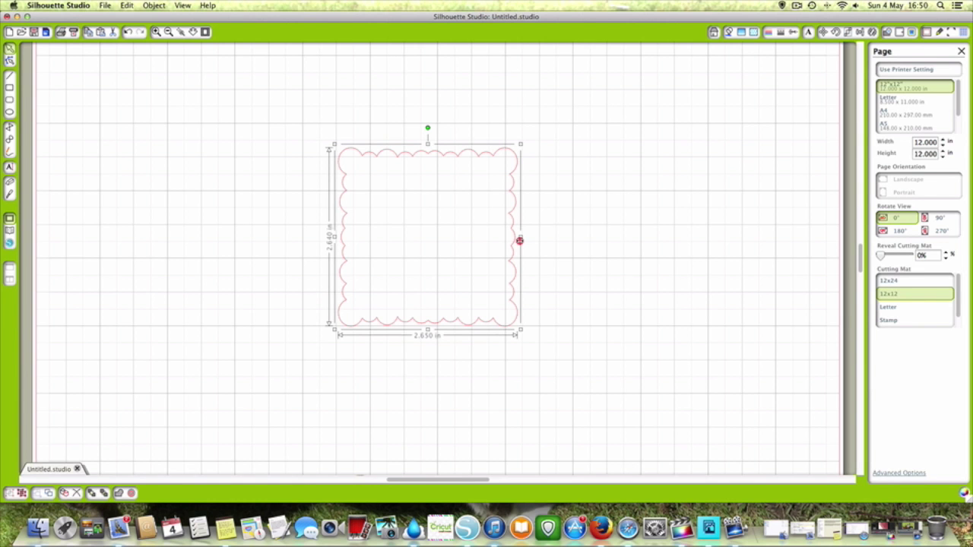
left_click_drag(520, 241, 519, 238)
Step: Enlarge the scalloped label proportionally to about 4.41 in square
left_click(521, 330)
left_click(521, 329)
left_click_drag(521, 329, 638, 452)
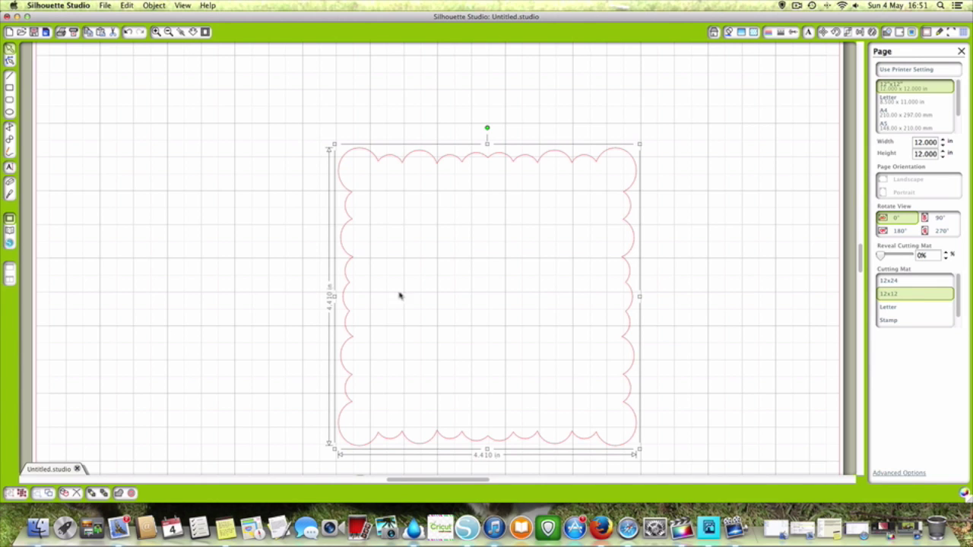
Step: Stretch only the label's height upward to about 5.03 in and undo the stretch
left_click_drag(487, 142, 489, 102)
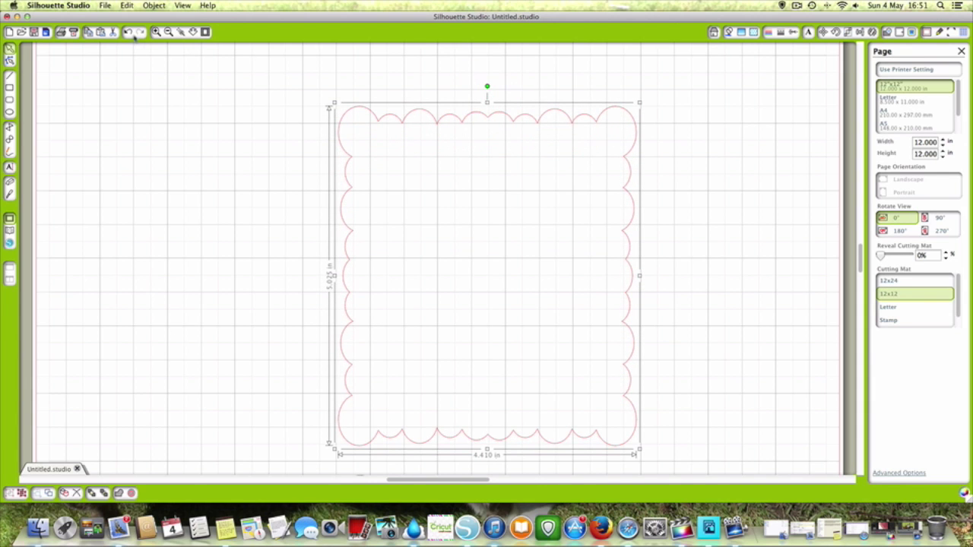
left_click(128, 32)
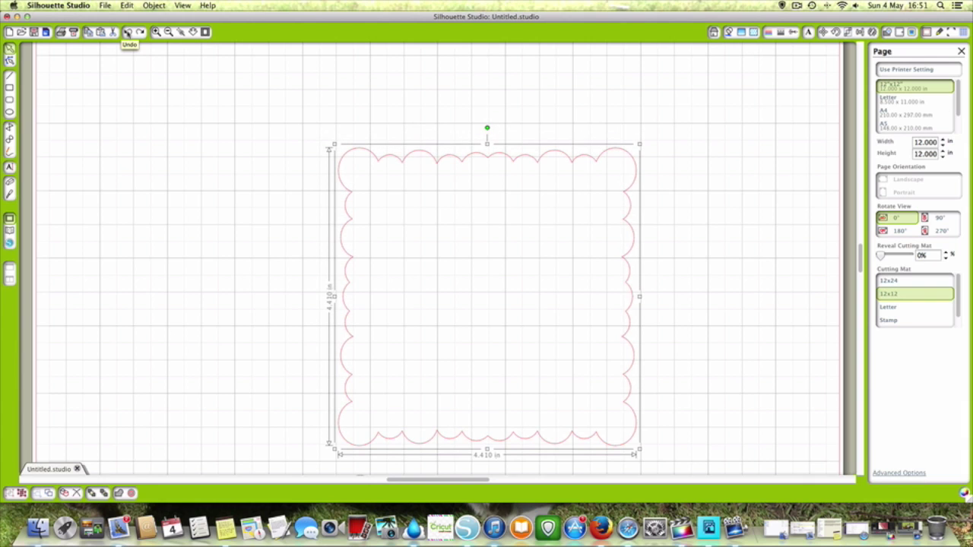
Step: Move the scalloped label up and to the left, and enlarge it proportionally to about 5.51 in square
left_click_drag(530, 363, 466, 321)
left_click(462, 379)
left_click(474, 427)
left_click_drag(477, 446, 271, 367)
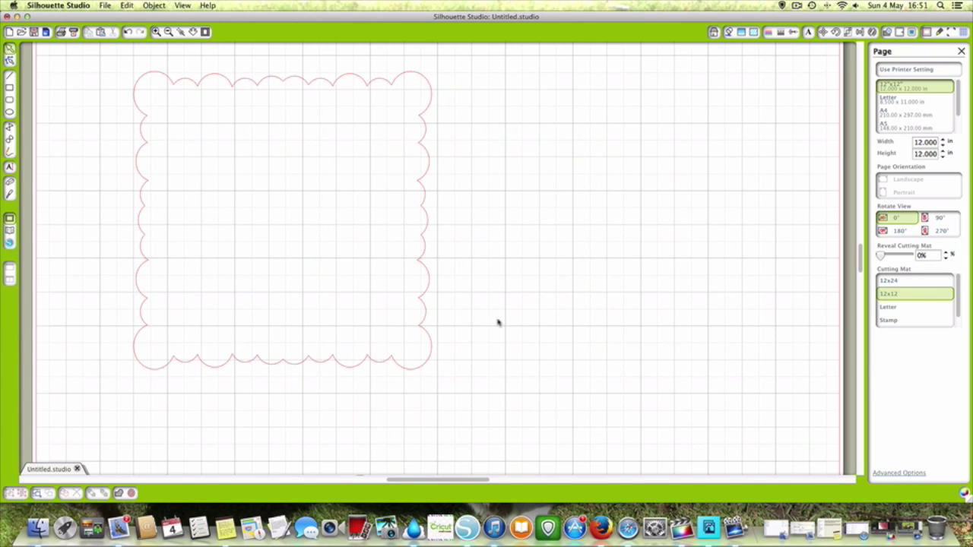
left_click(425, 335)
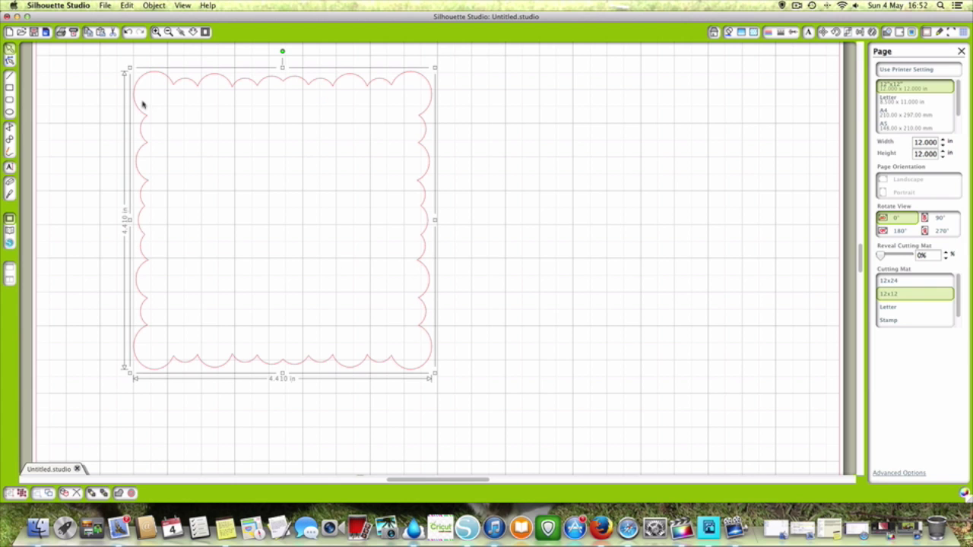
left_click_drag(433, 372, 509, 447)
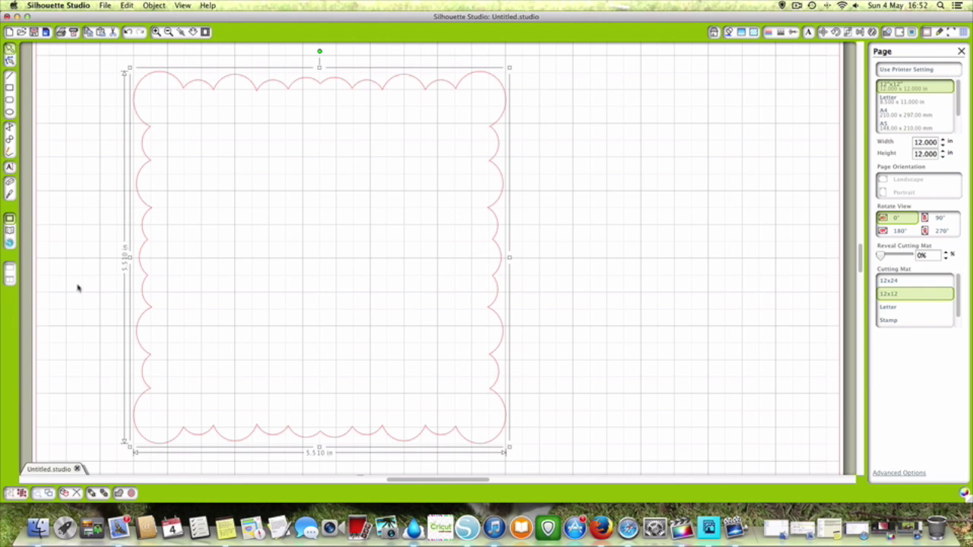
Step: Add the music note from the library to the page and move the scalloped label further left
left_click(9, 230)
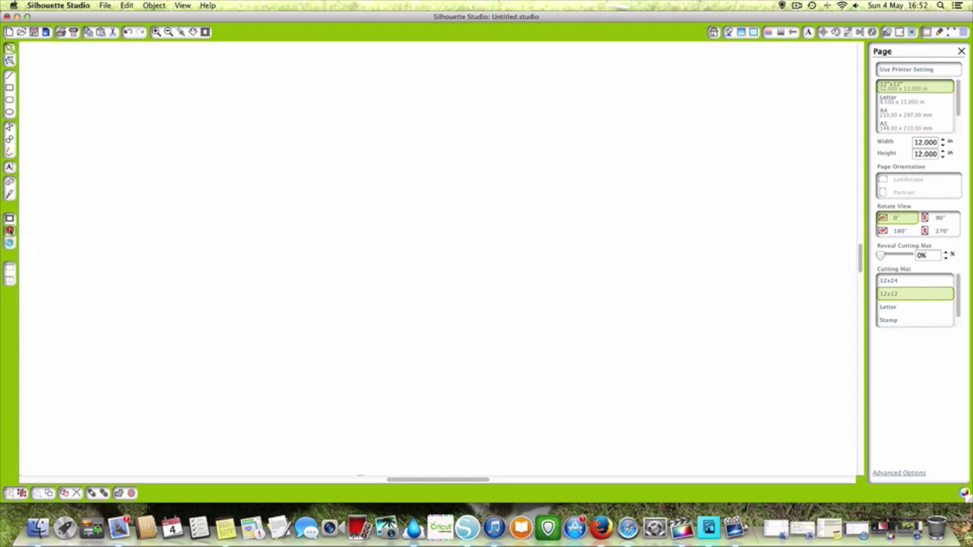
scroll(692, 338, "up", 5)
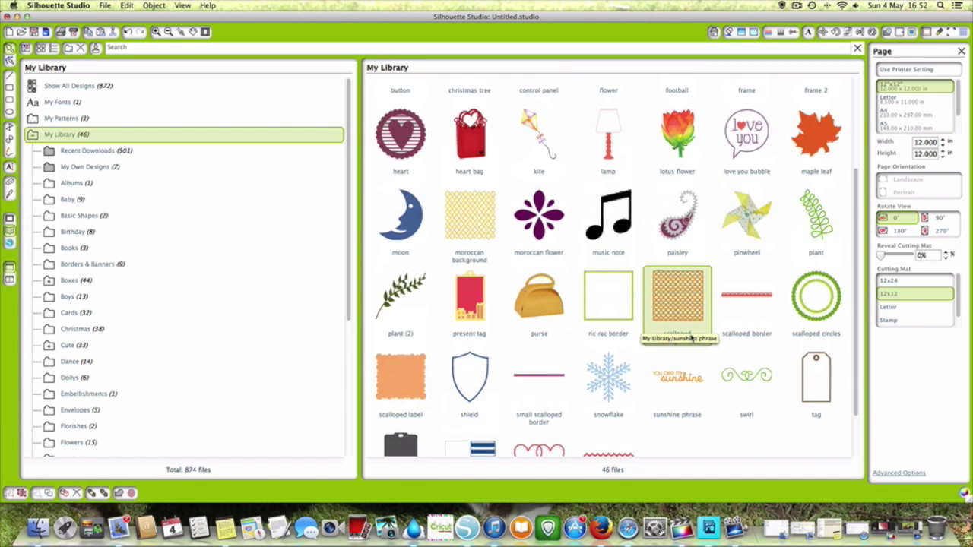
double_click(628, 321)
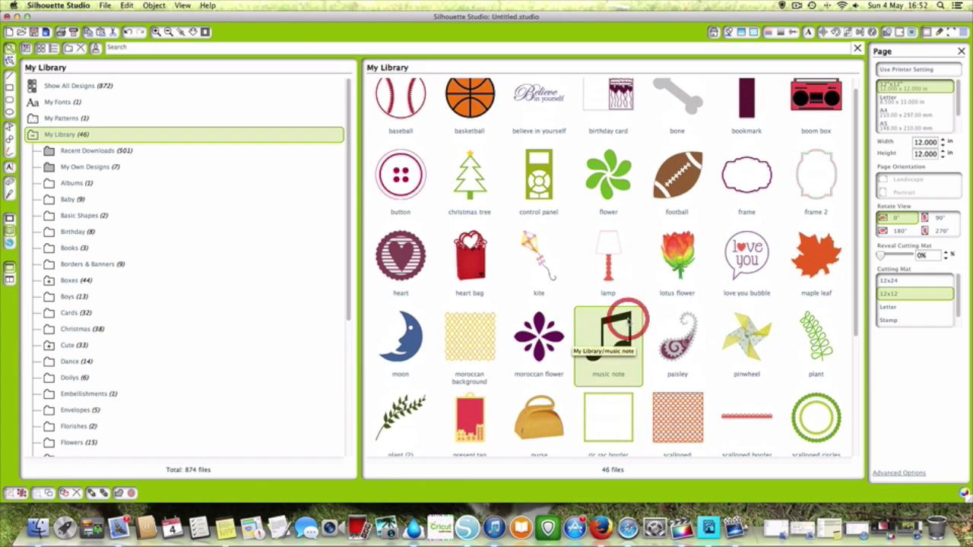
left_click_drag(423, 265, 374, 266)
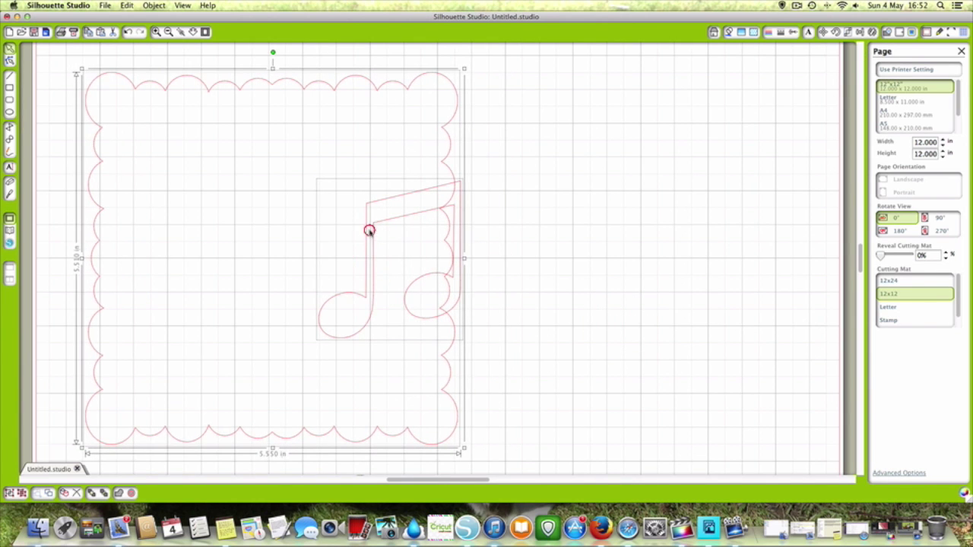
left_click(588, 239)
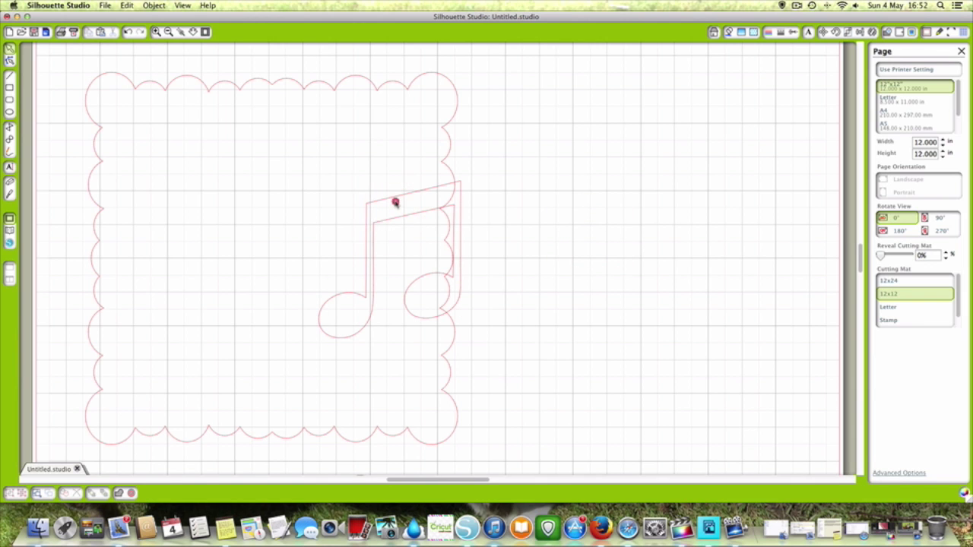
Step: Move the music note inside the scalloped label, into its lower-left corner
left_click_drag(395, 198, 258, 196)
left_click(316, 290)
left_click(320, 295)
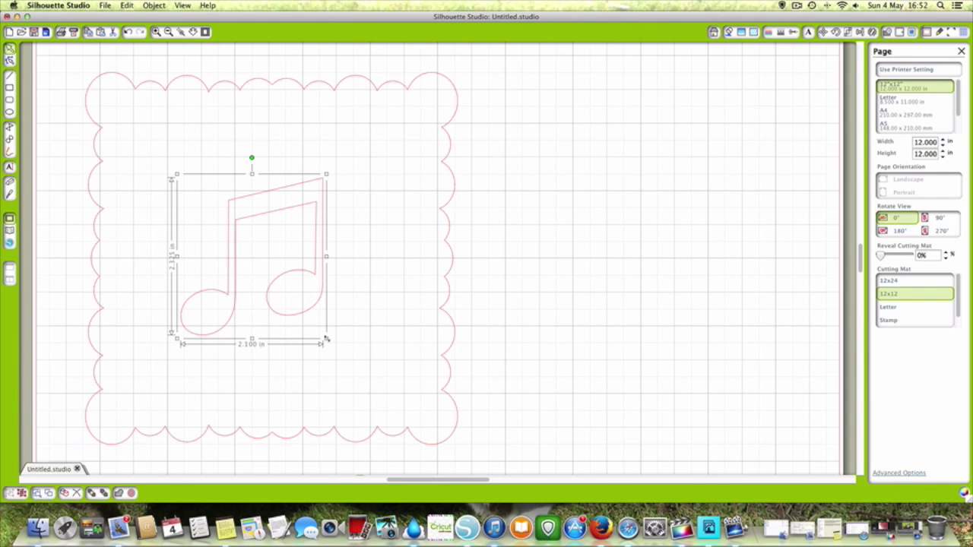
mouse_move(313, 307)
left_mouse_down()
mouse_move(267, 304)
mouse_move(245, 379)
left_mouse_up()
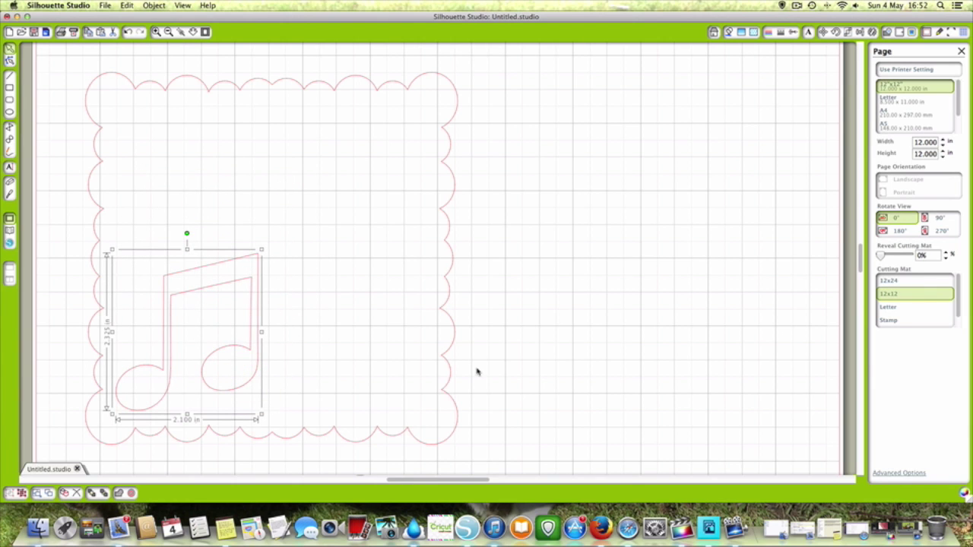
Step: Try different proportional sizes for the music note, ending at about 1.44 in wide by 1.59 in high
left_click_drag(261, 248, 428, 134)
mouse_move(368, 152)
left_mouse_down()
mouse_move(385, 155)
mouse_move(377, 155)
left_mouse_up()
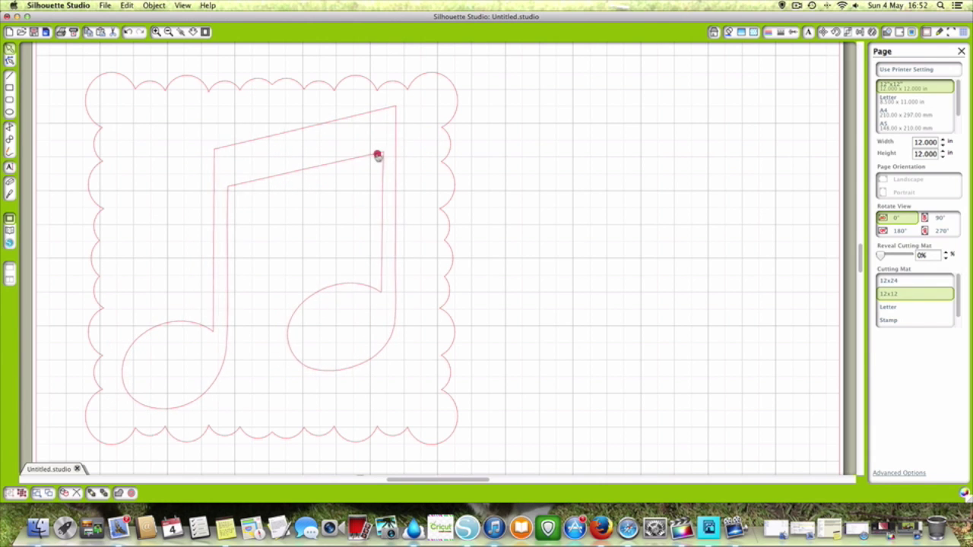
left_click_drag(397, 119, 202, 282)
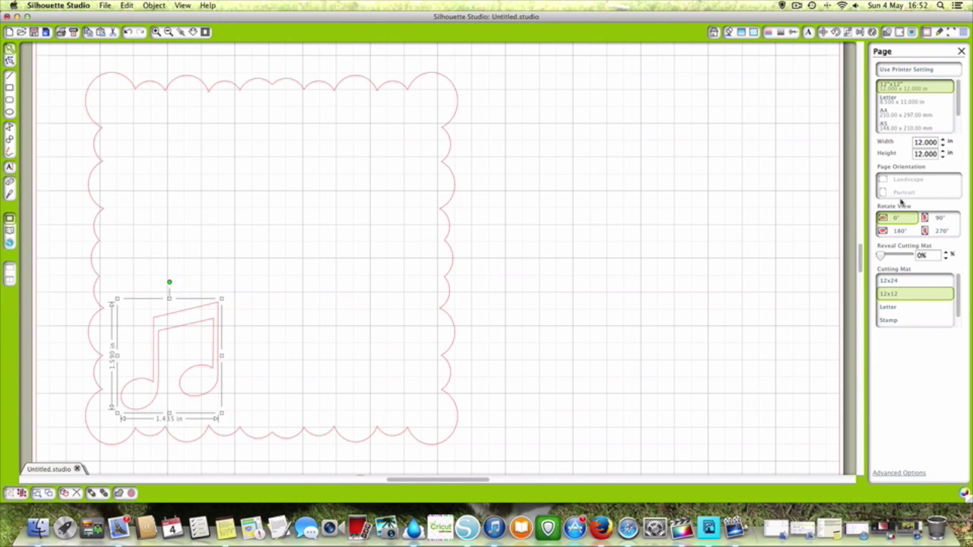
left_click(393, 310)
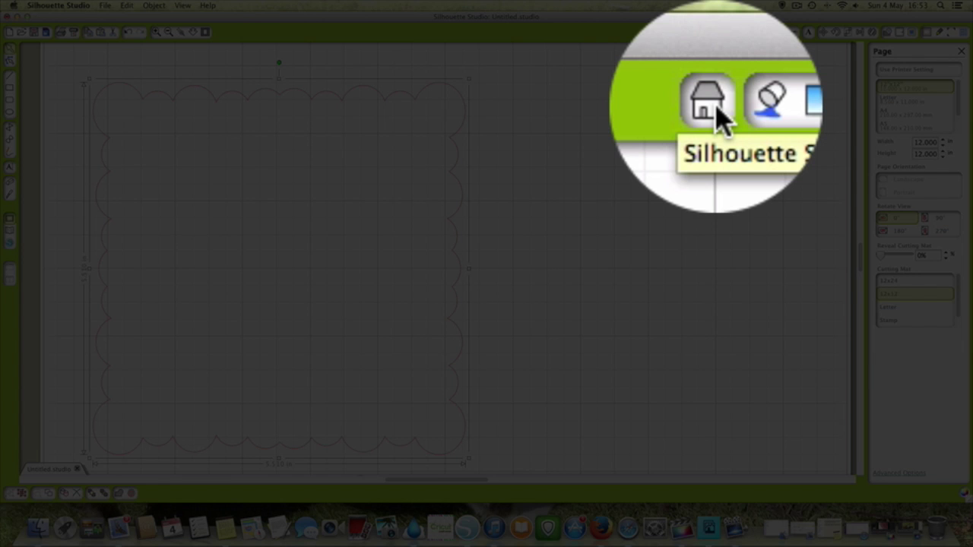
Step: Look over the full list of editing tools and the available Edit and Object commands
left_click(809, 33)
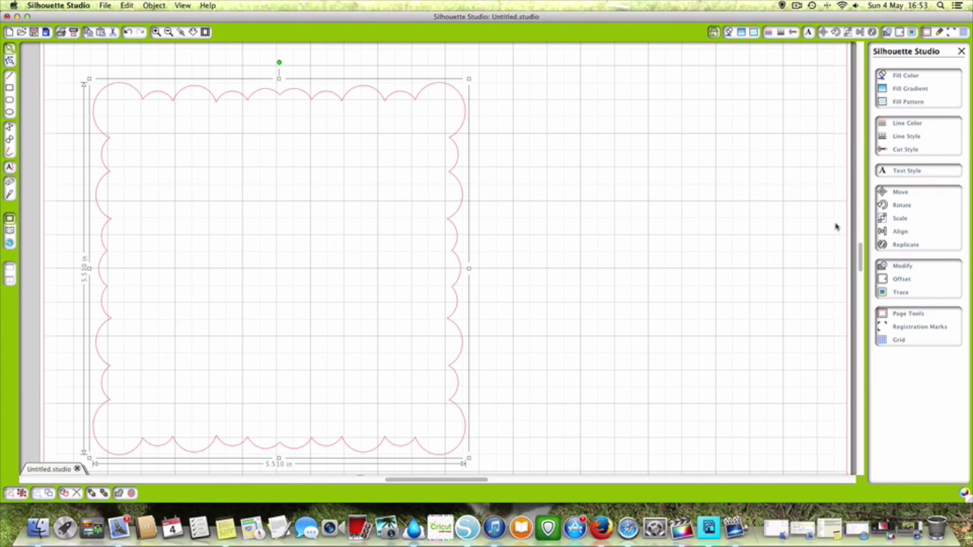
left_click(127, 6)
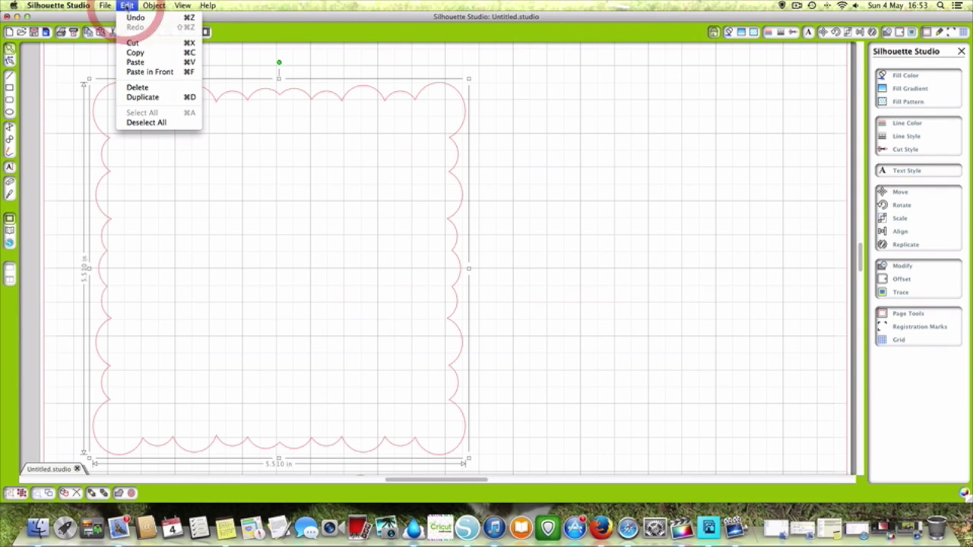
mouse_move(151, 6)
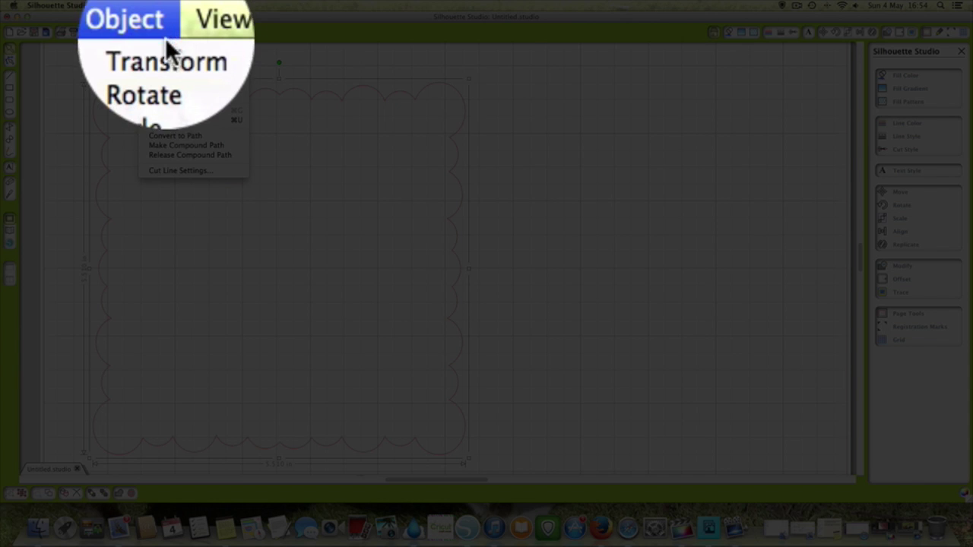
mouse_move(167, 60)
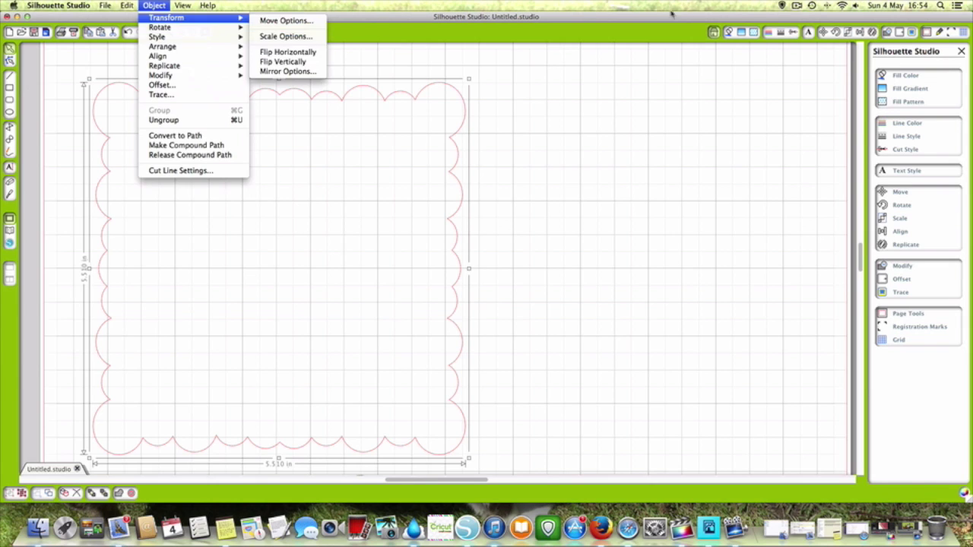
left_click(713, 6)
Step: Scale the scalloped label to 50% and deselect it
left_click(903, 218)
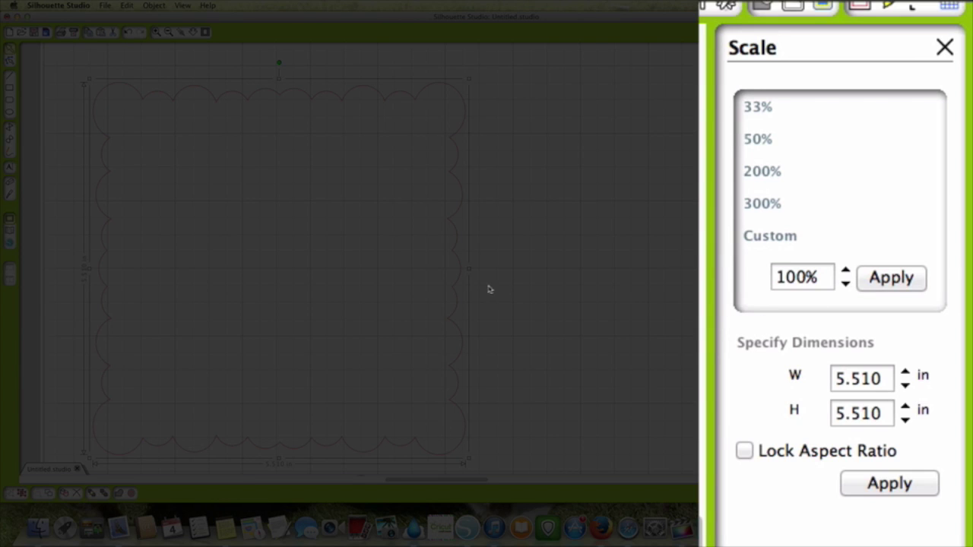
left_click(886, 89)
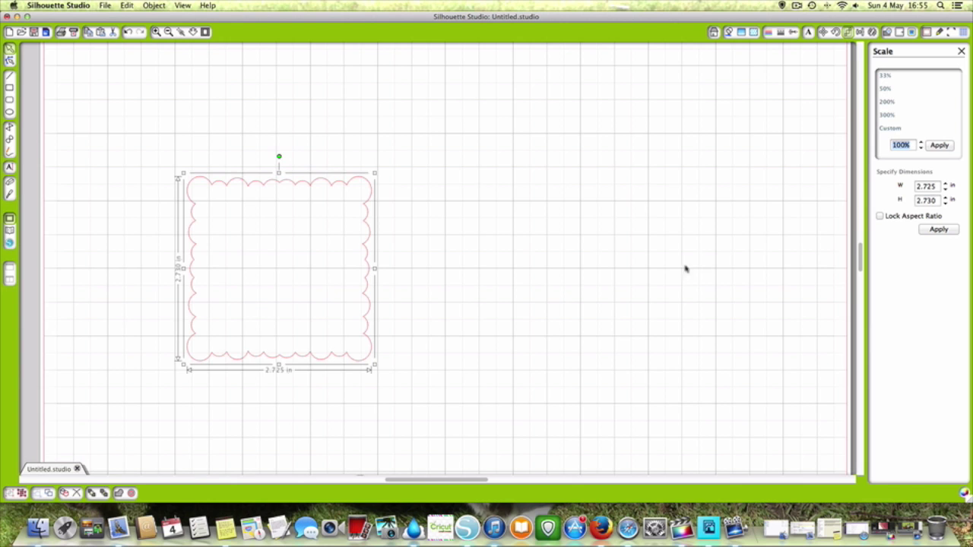
left_click(661, 268)
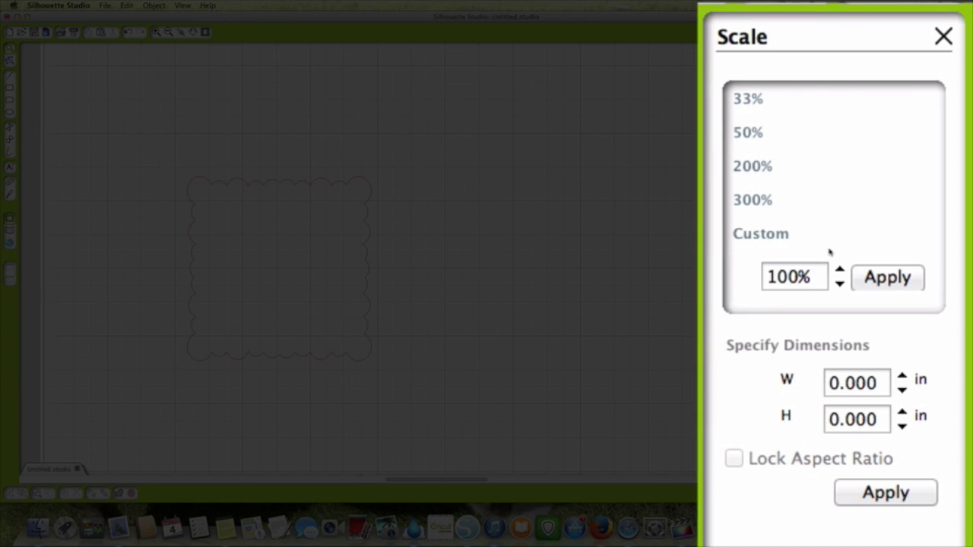
Step: Try resizing the scalloped label to 4 in wide by 6 in high, and undo the resize
left_click(356, 316)
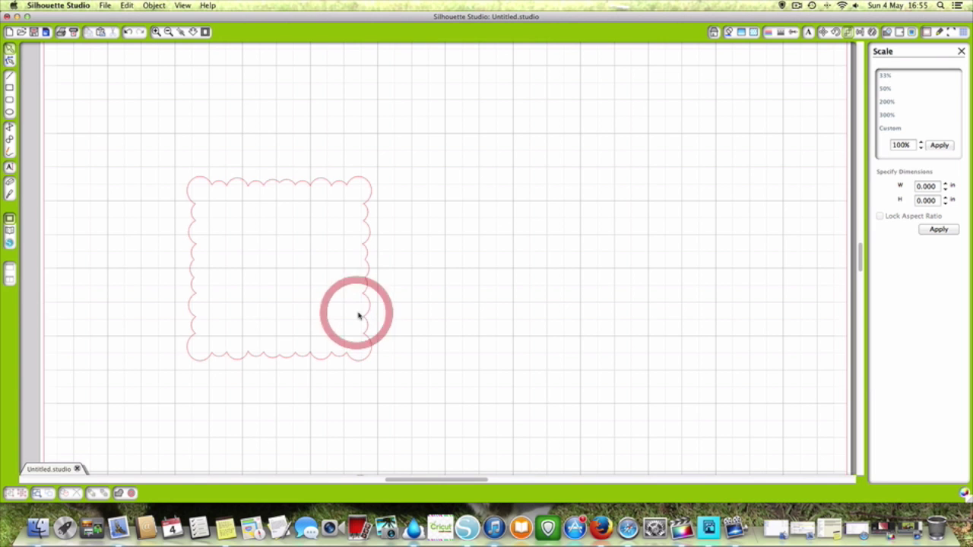
left_click(371, 311)
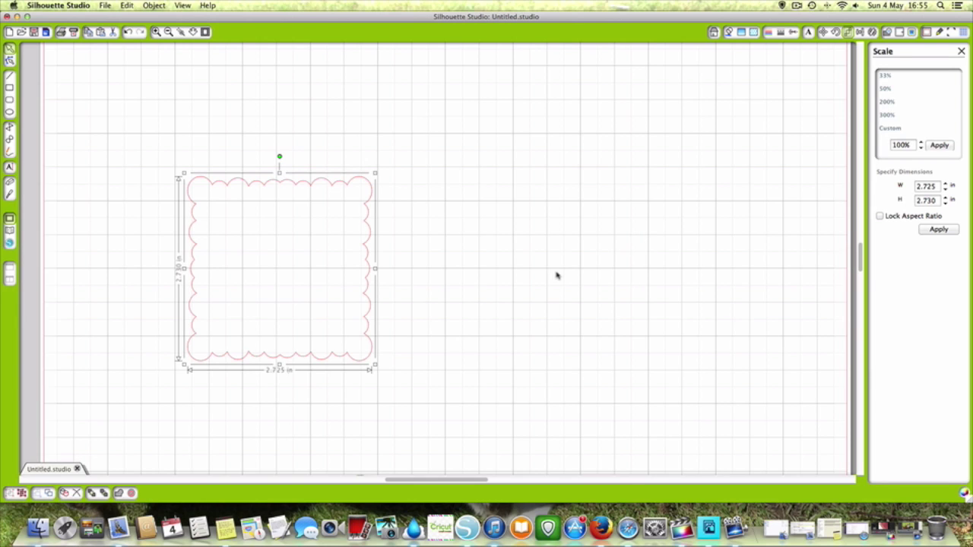
double_click(939, 186)
type("4")
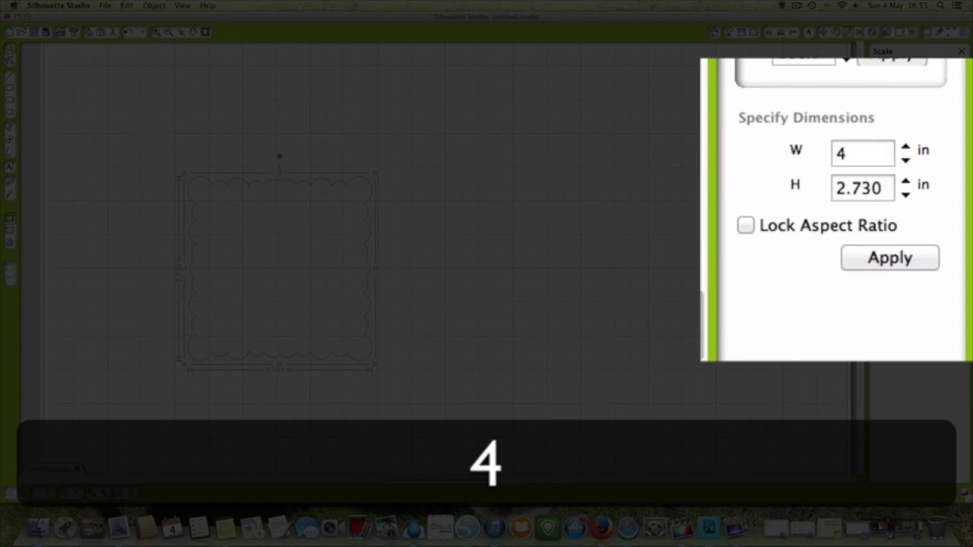
double_click(880, 192)
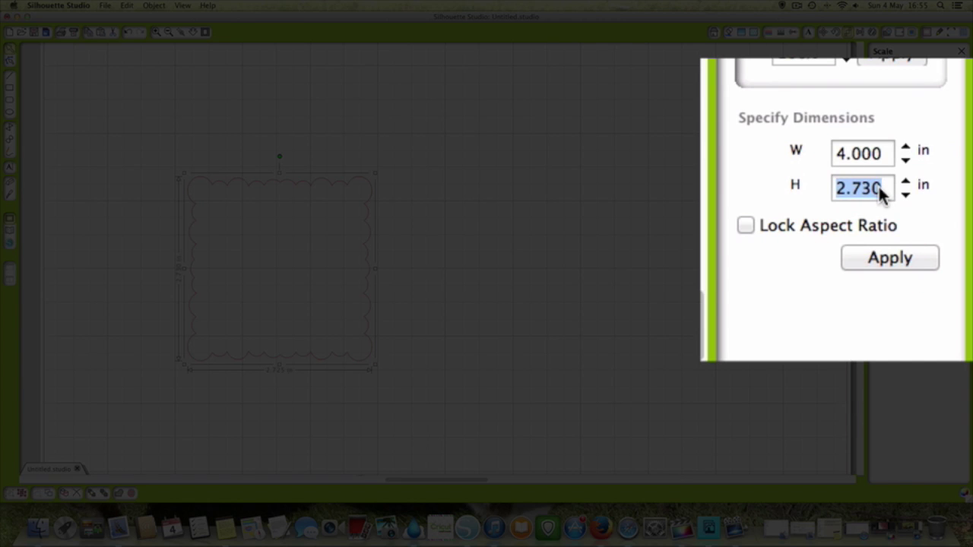
type("6")
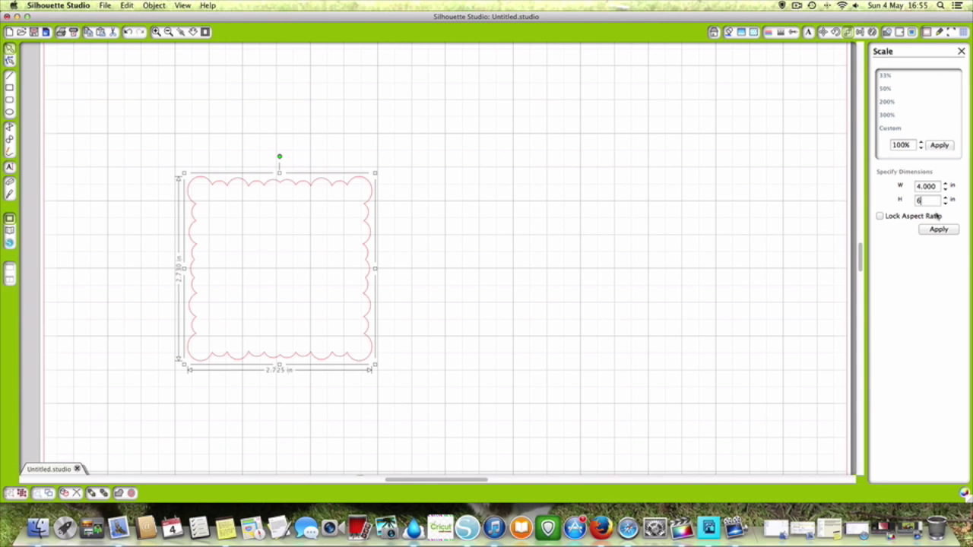
left_click(938, 229)
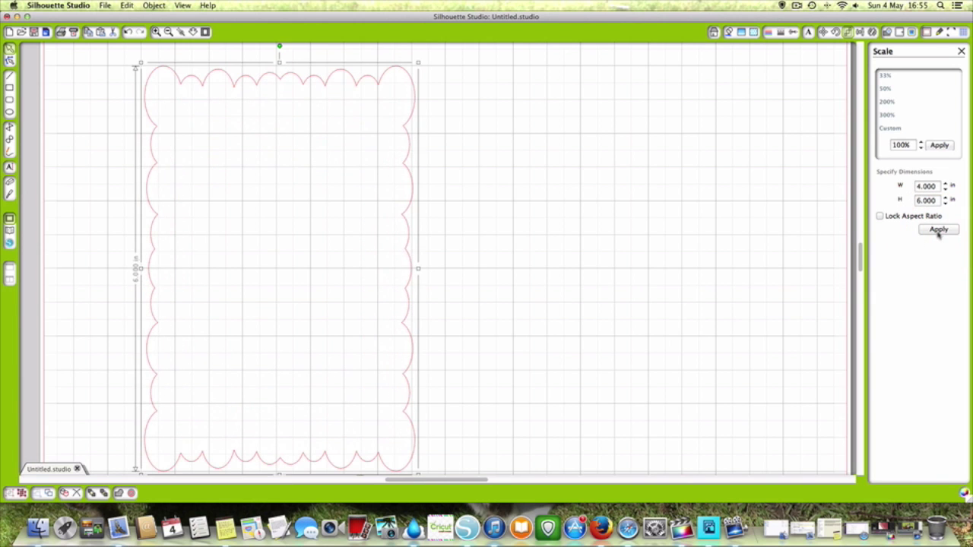
scroll(622, 259, "down", 1)
scroll(621, 260, "up", 2)
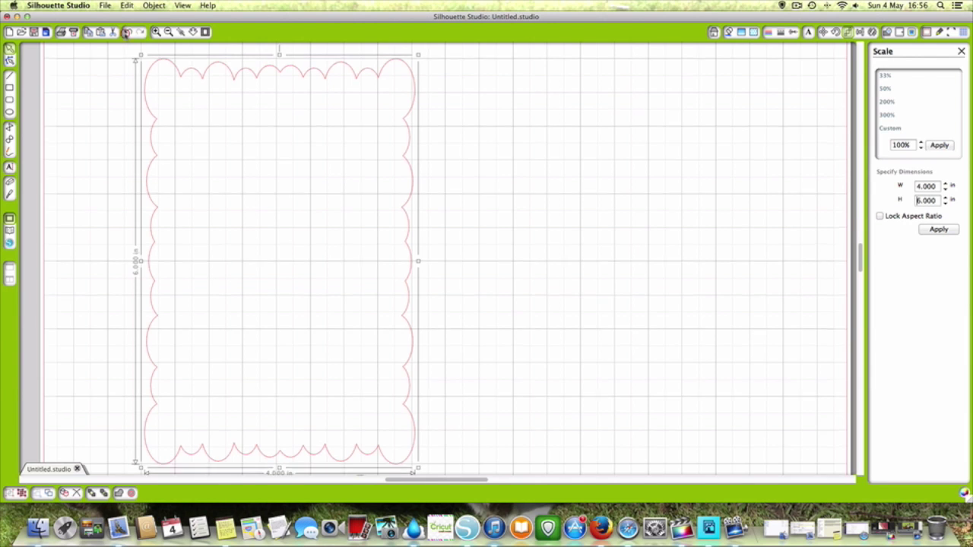
left_click(126, 32)
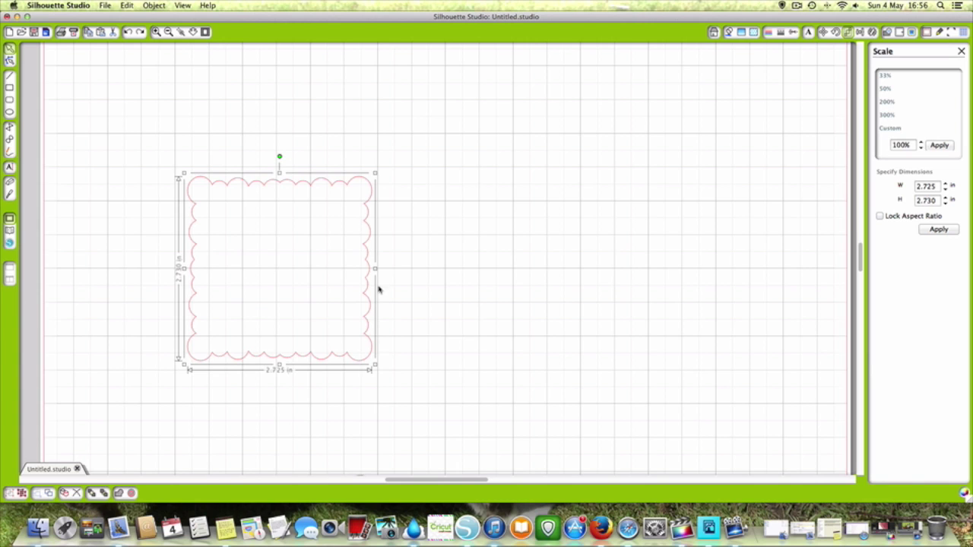
Step: Stretch the scalloped label horizontally to about 3.5 in wide
left_click_drag(376, 270, 428, 266)
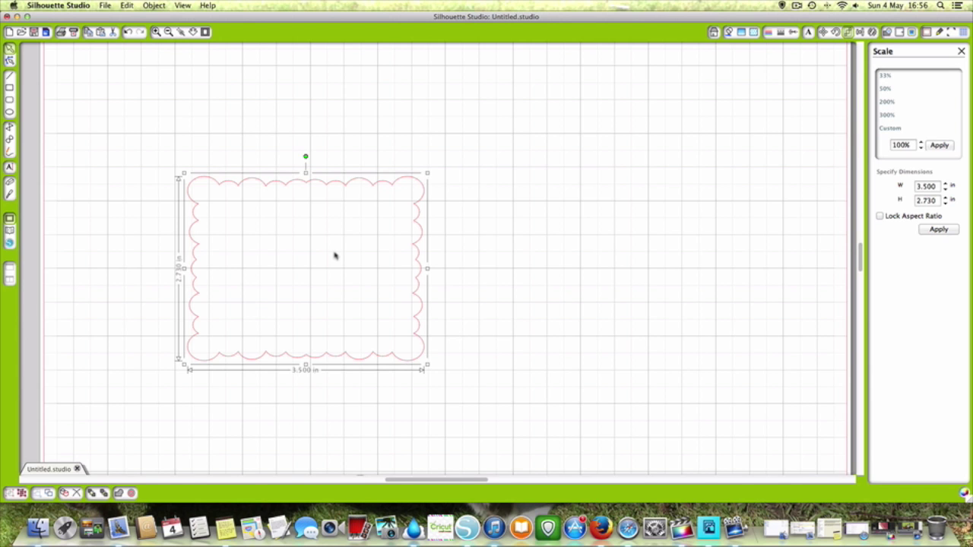
scroll(335, 255, "down", 5)
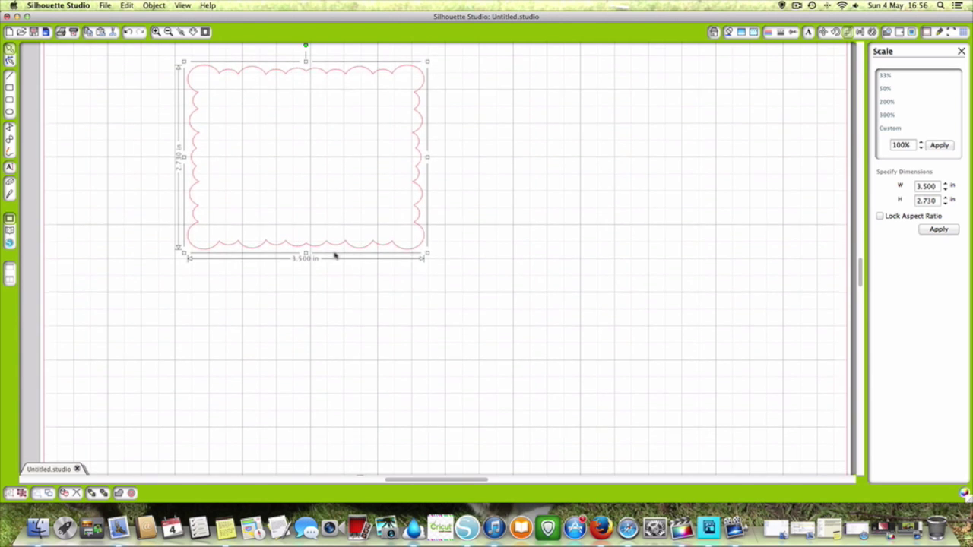
scroll(335, 255, "up", 4)
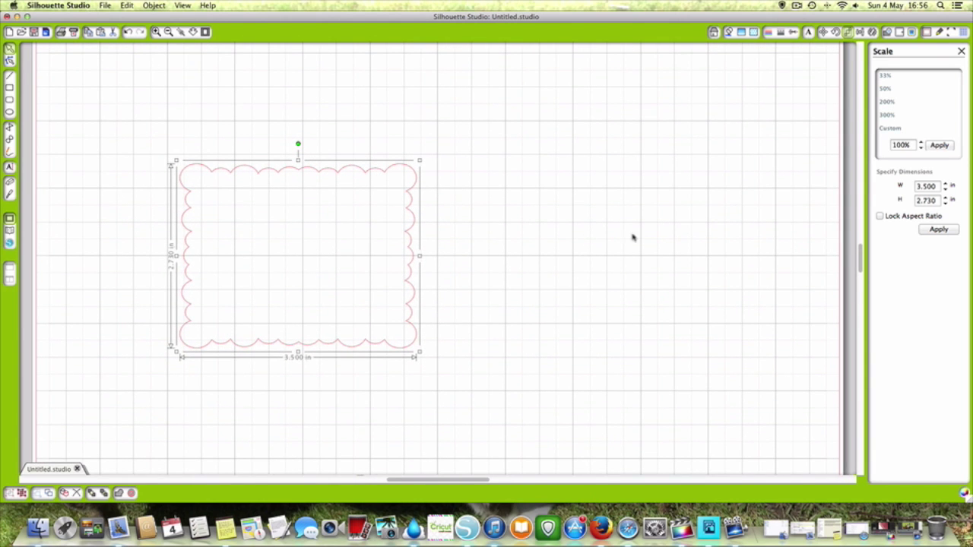
Step: Set the scalloped label's width to 6 in with the aspect ratio unlocked
double_click(937, 186)
type("6")
left_click(939, 230)
type("6")
key("Return")
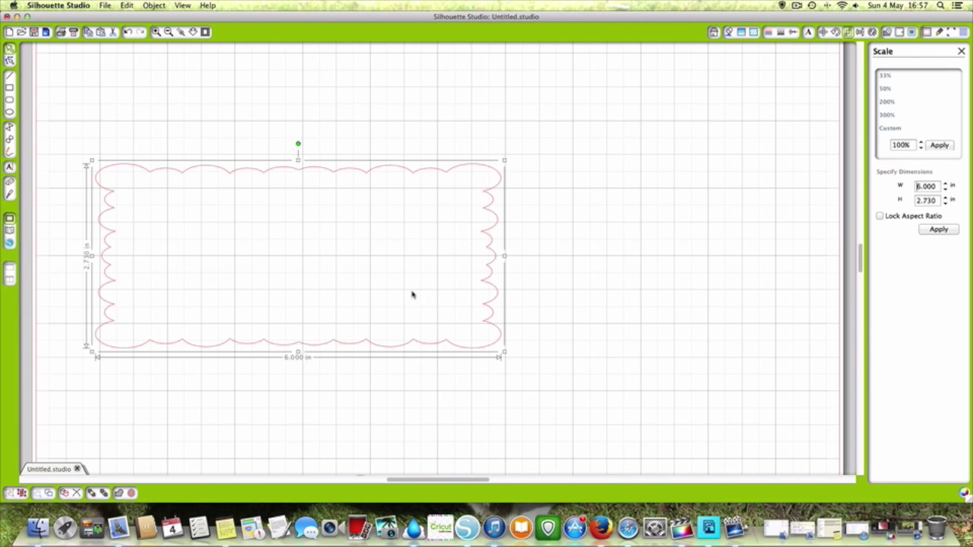
Step: Add the music note from the library to the page and place it to the right of the scalloped label
left_click(11, 230)
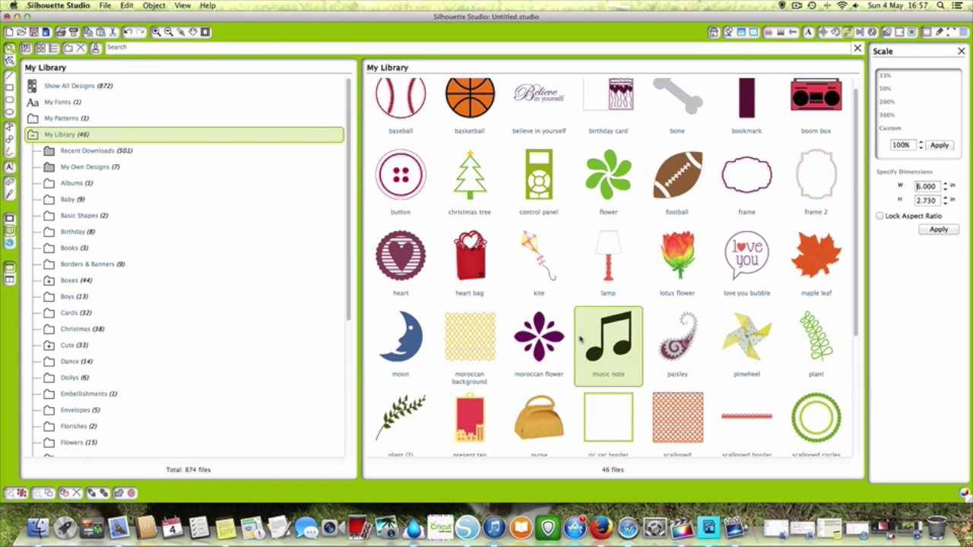
double_click(628, 355)
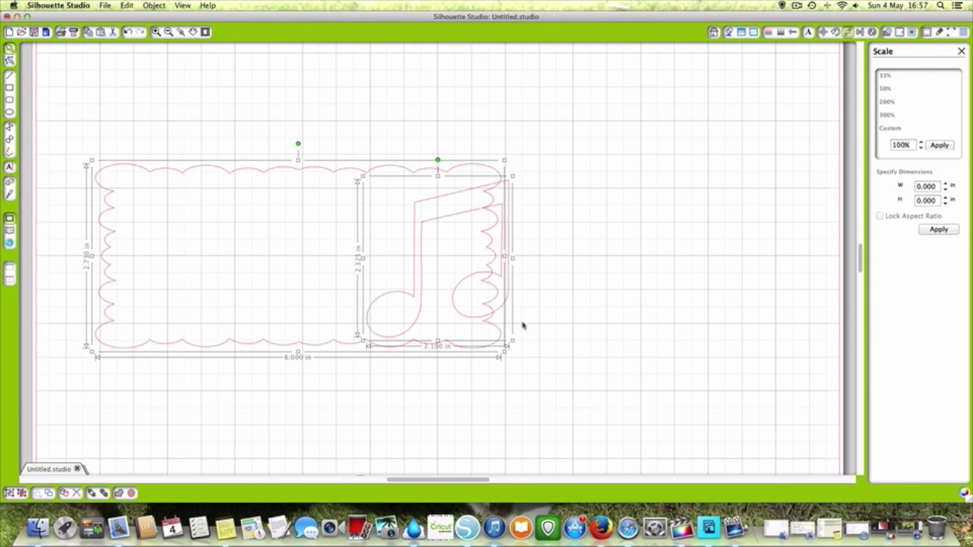
left_click_drag(415, 282, 634, 293)
left_click(434, 303)
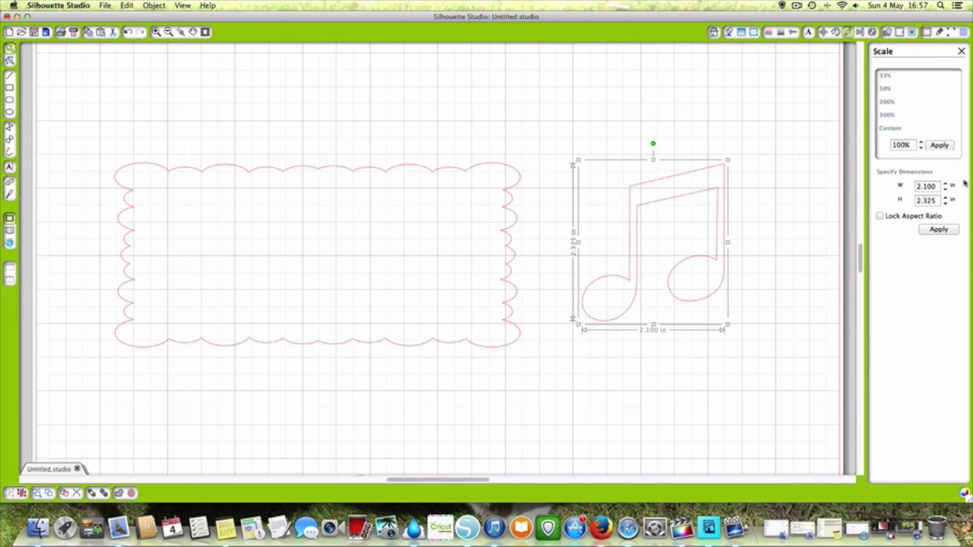
Step: Try a music note width of 3 in with the aspect ratio unlocked, and undo the resize
left_click(927, 186)
left_click(882, 190)
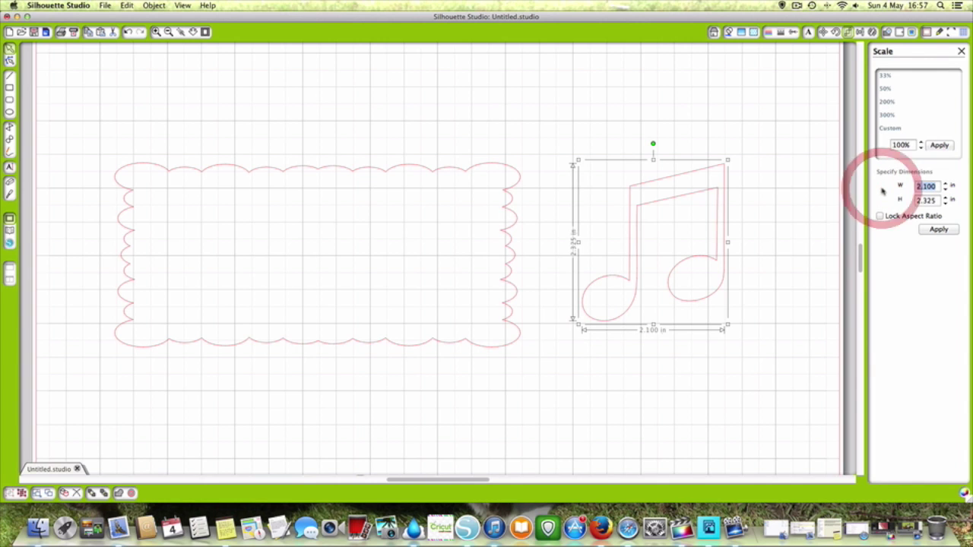
type("3")
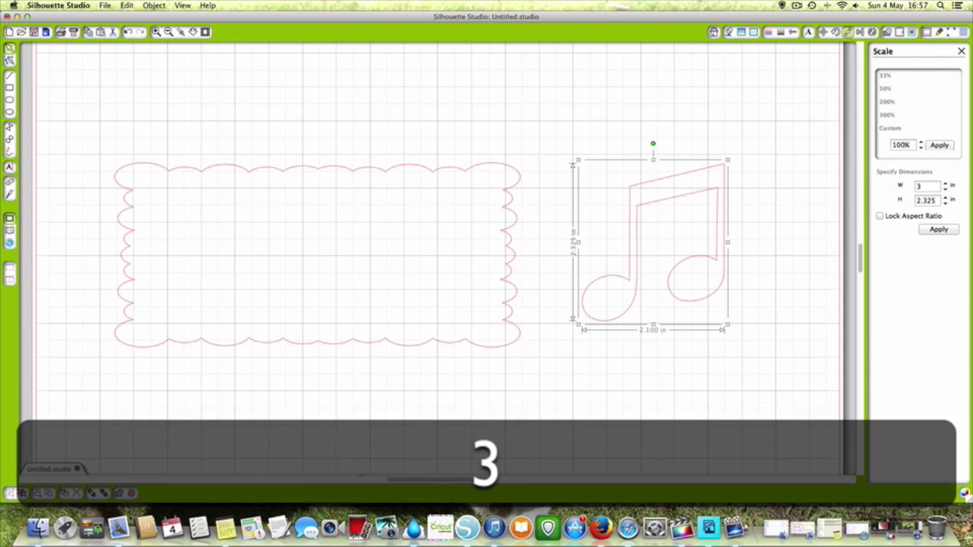
left_click(941, 233)
left_click(943, 233)
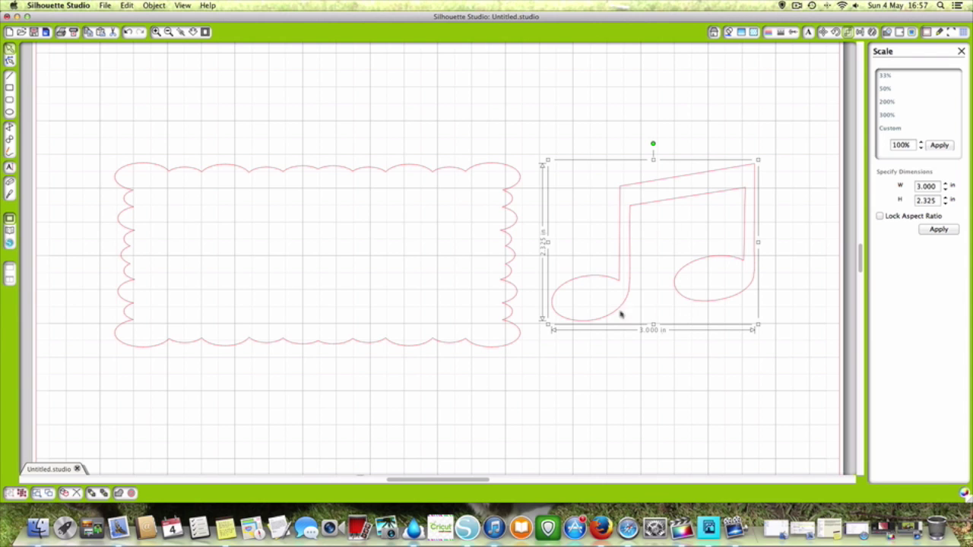
left_click(944, 183)
left_click(917, 187)
left_click(128, 32)
left_click(128, 32)
left_click(128, 32)
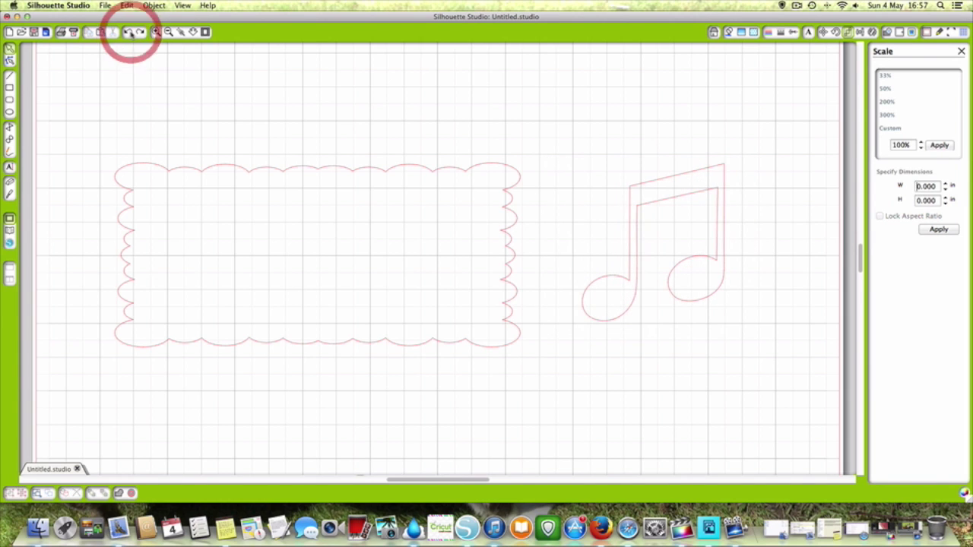
Step: Lock the music note's aspect ratio and resize it proportionally to 4 in wide
left_click(617, 279)
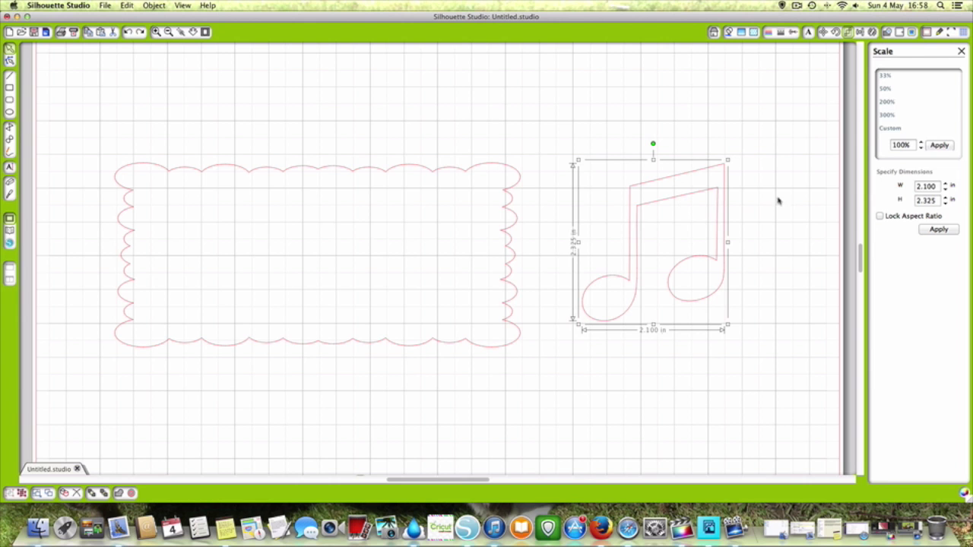
left_click(880, 217)
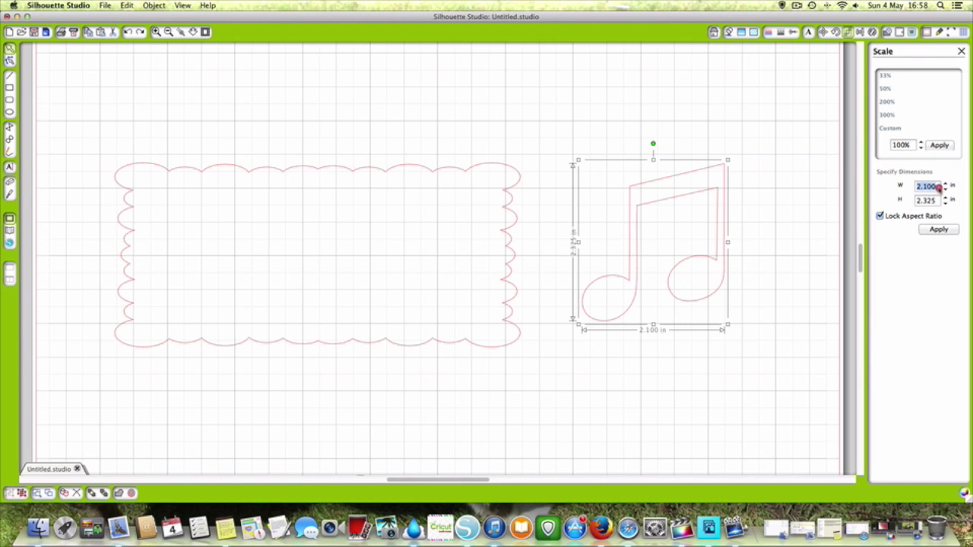
left_click(857, 188)
type("4")
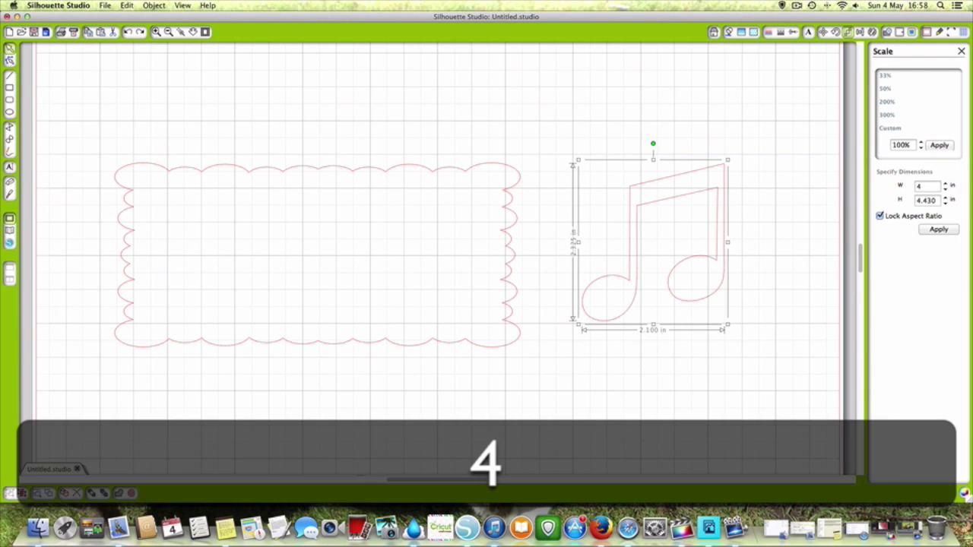
left_click(929, 230)
left_click(827, 251)
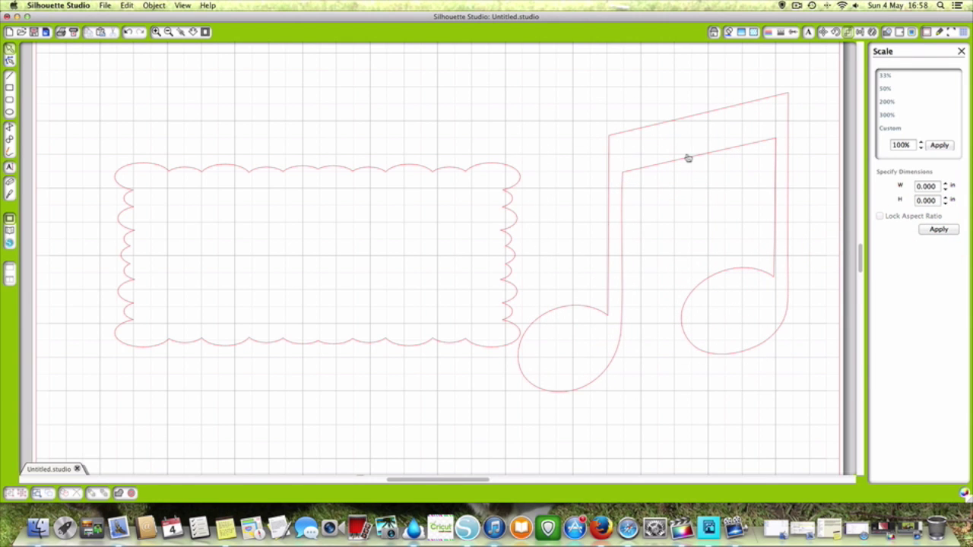
left_click(835, 168)
left_click(786, 171)
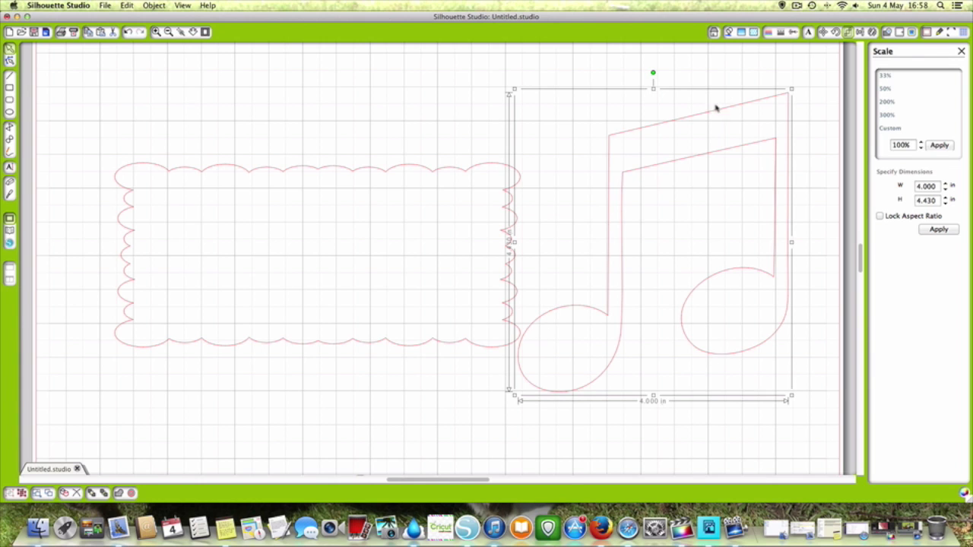
Step: Delete the scalloped label and move the music note left, toward the middle of the page
left_click(328, 172)
key("BackSpace")
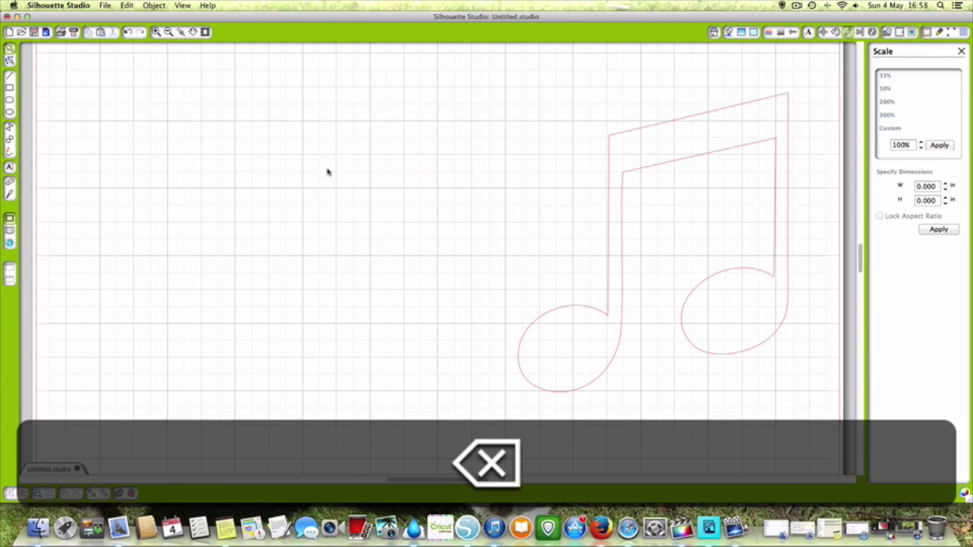
left_click_drag(647, 162, 419, 161)
left_click(427, 164)
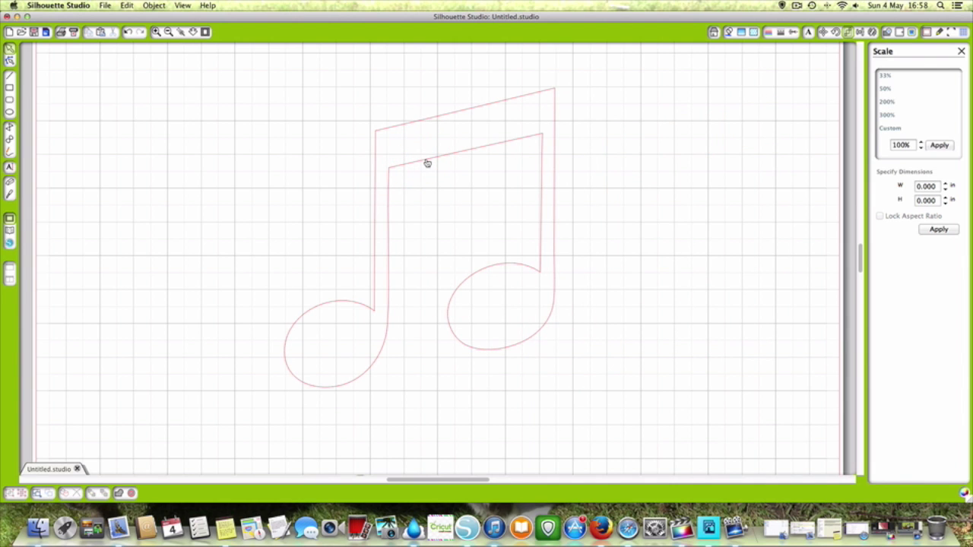
right_click(427, 163)
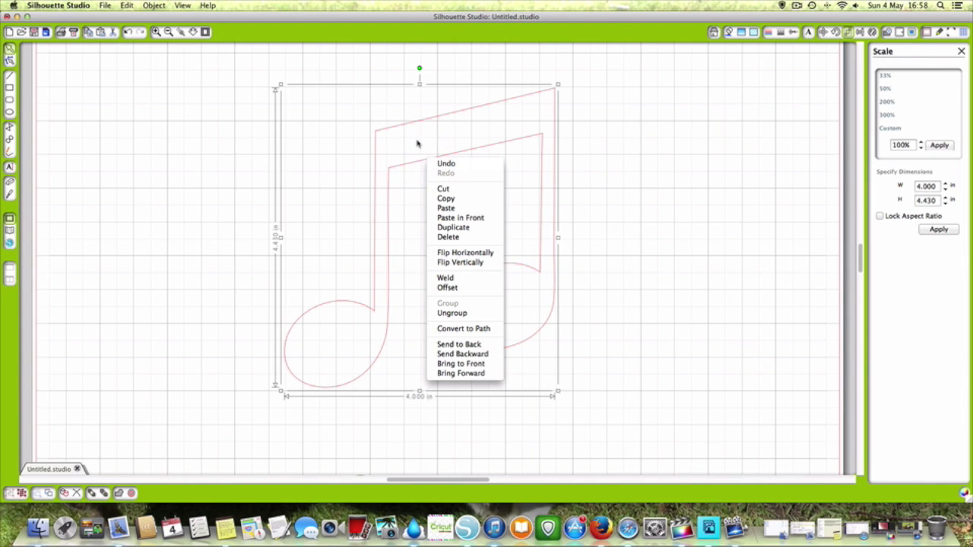
left_click(653, 138)
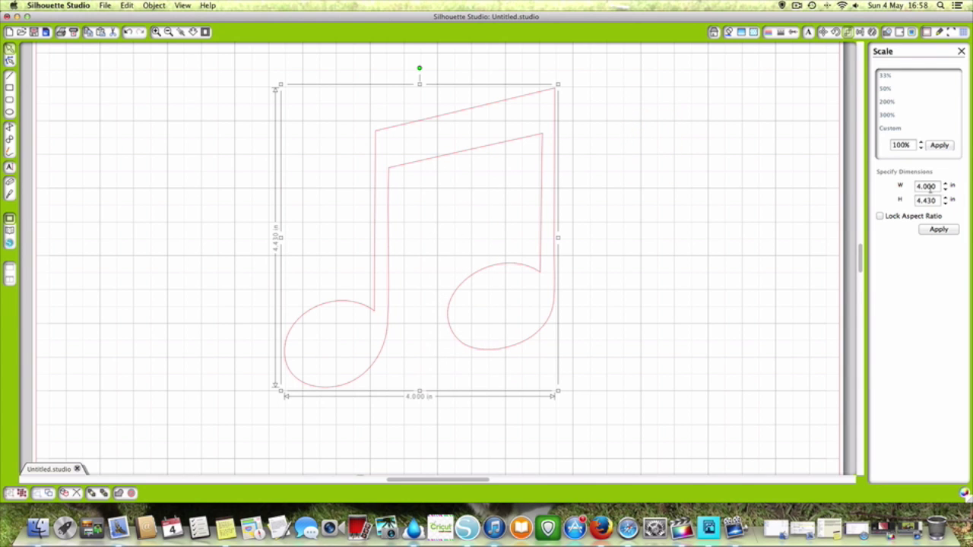
Step: Lock the aspect ratio again and enlarge the music note proportionally to 5.75 in wide
left_click(881, 216)
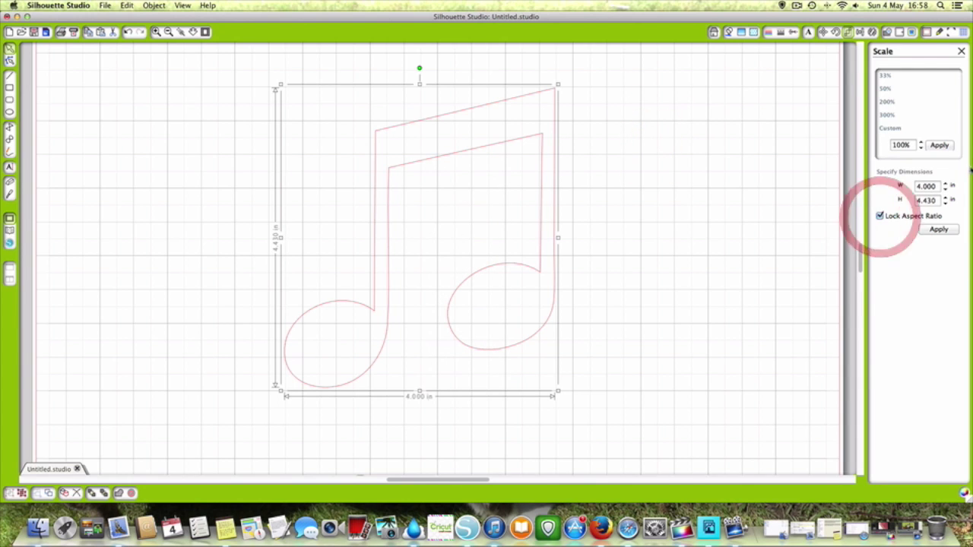
left_click(945, 183)
left_click(945, 183)
left_click(945, 184)
left_click(898, 151)
left_click(899, 151)
left_click(899, 151)
left_click(898, 151)
left_click(899, 151)
left_click(898, 152)
left_click(899, 151)
left_click(899, 151)
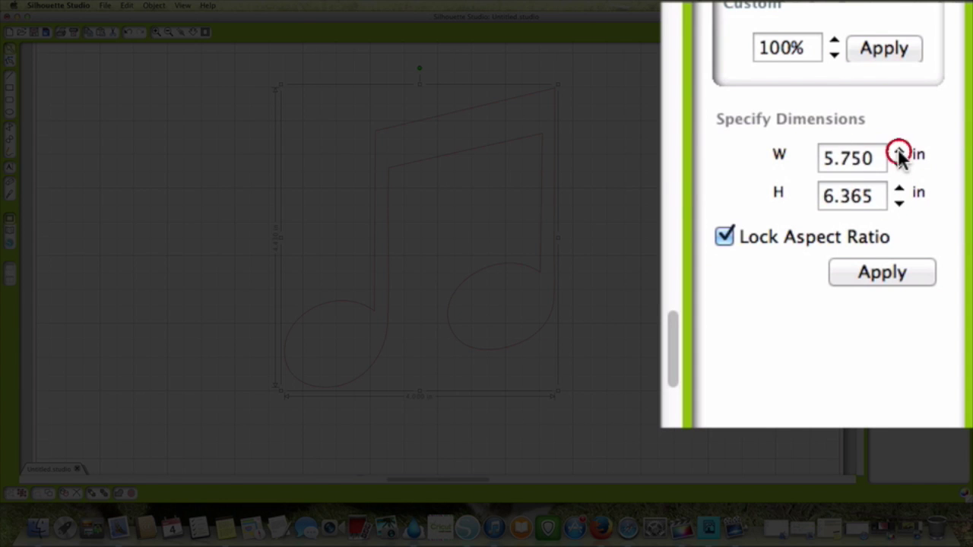
left_click(889, 271)
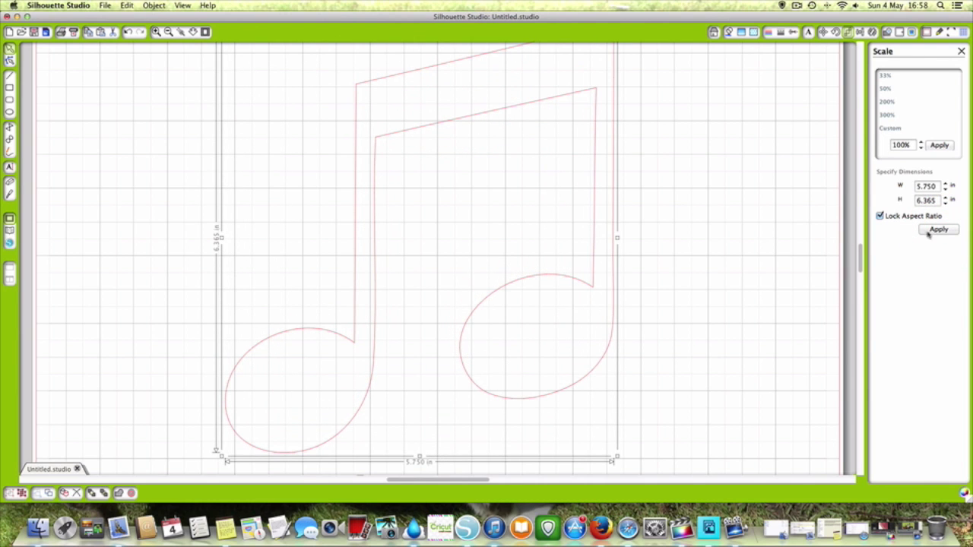
Step: Reduce the music note proportionally to a height of 6 in
left_click(946, 203)
left_click(946, 203)
left_click(945, 203)
left_click(945, 203)
left_click(945, 197)
left_click(938, 229)
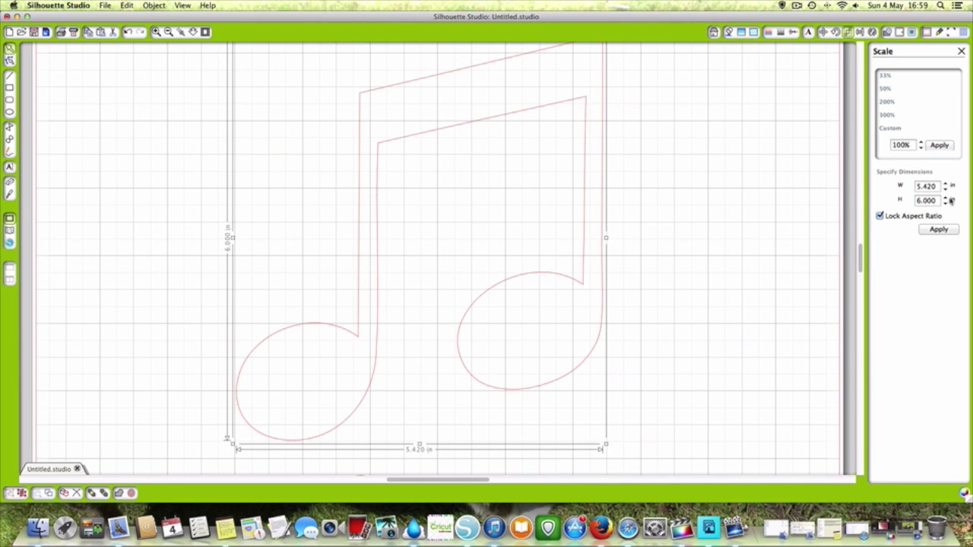
scroll(695, 273, "up", 2)
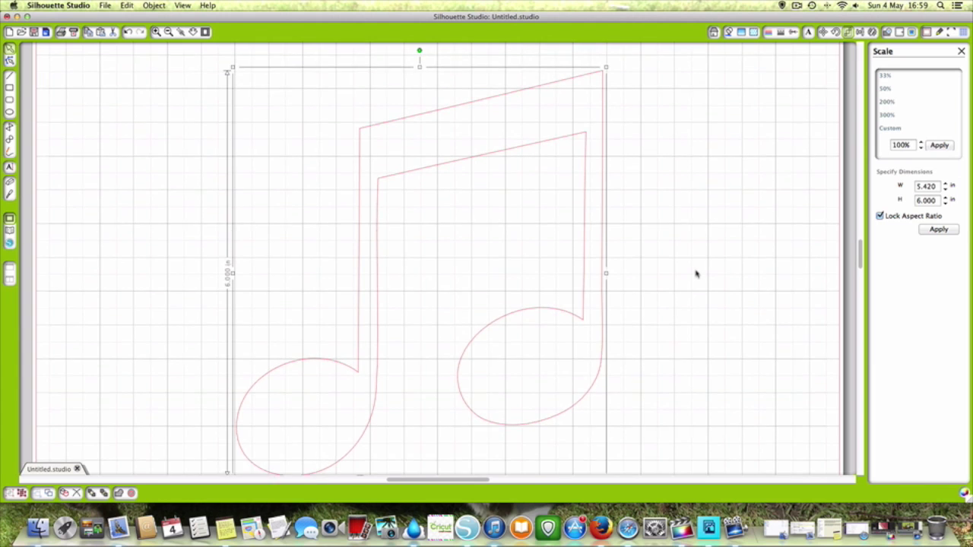